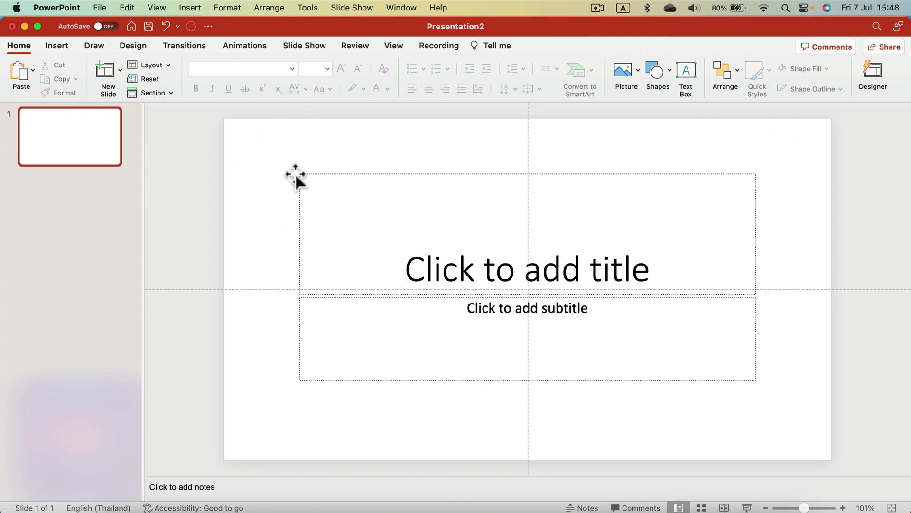
Switch the slide to the Blank layout and give its background a centred radial gradient fill.
click(159, 66)
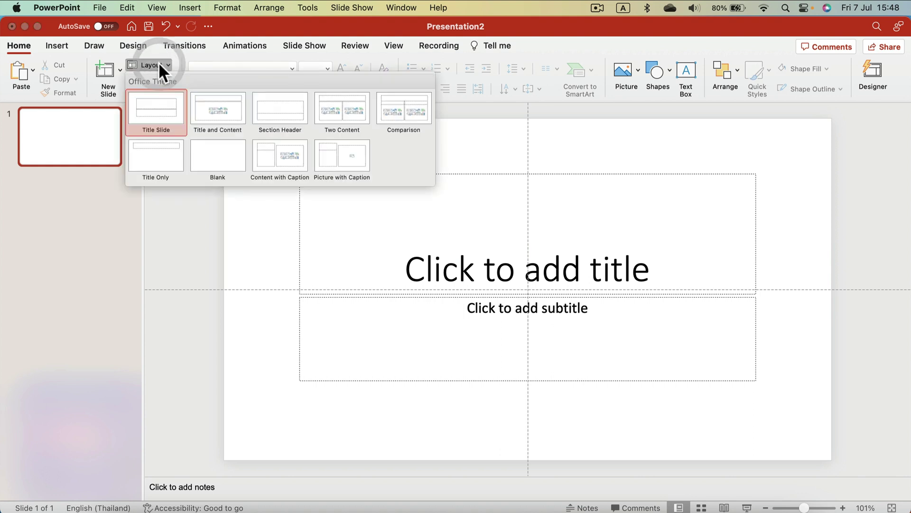
click(227, 157)
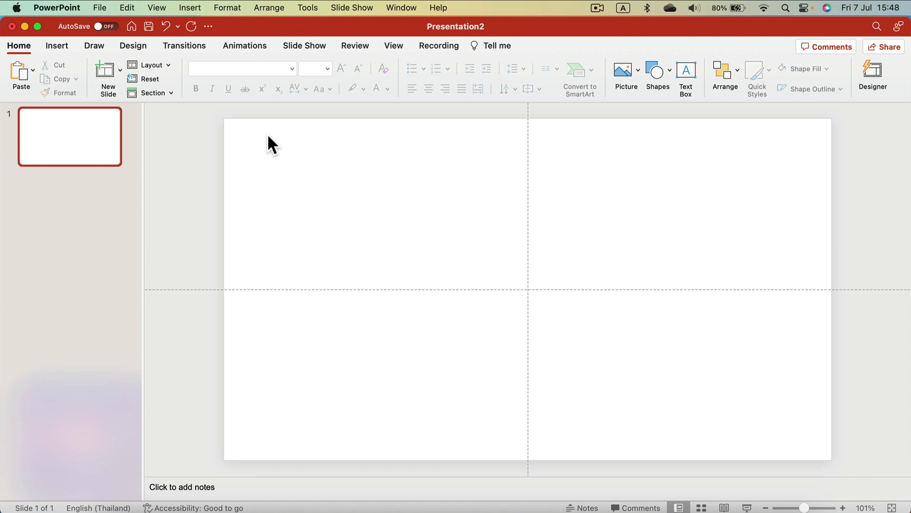
click(142, 44)
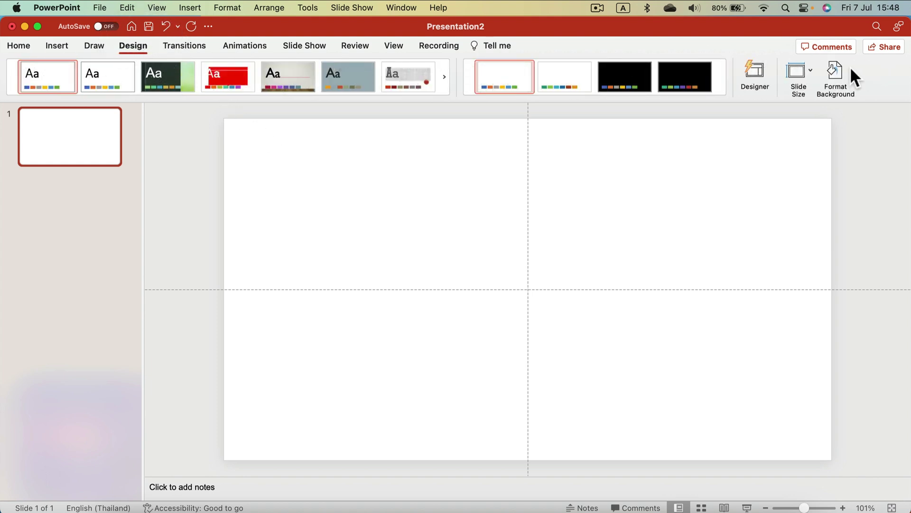
click(836, 73)
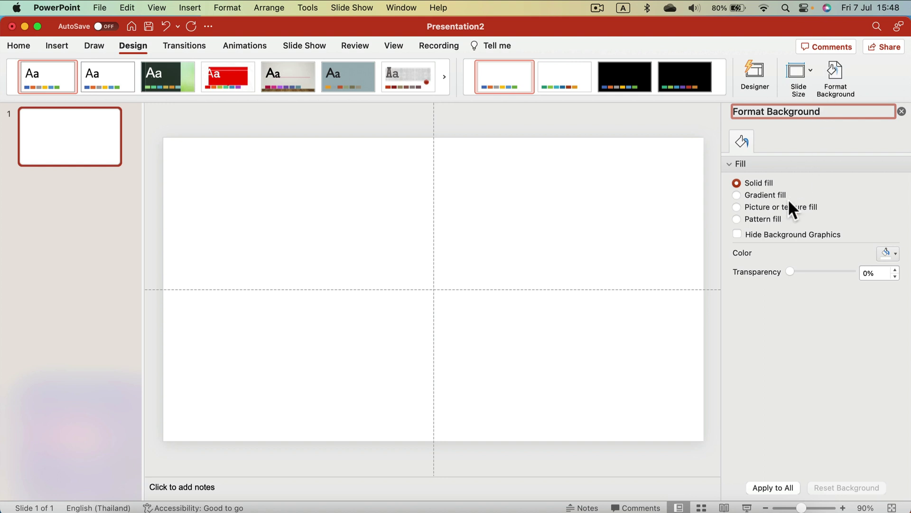
click(737, 195)
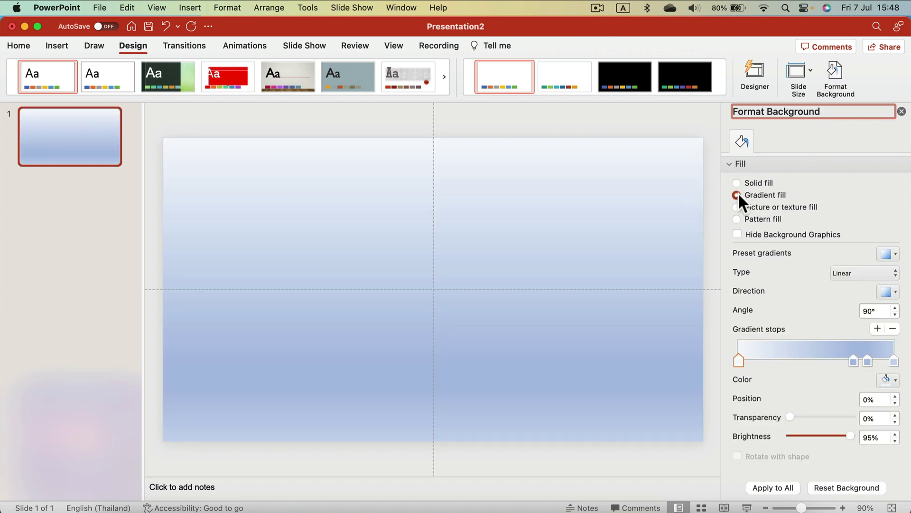
click(866, 274)
click(862, 289)
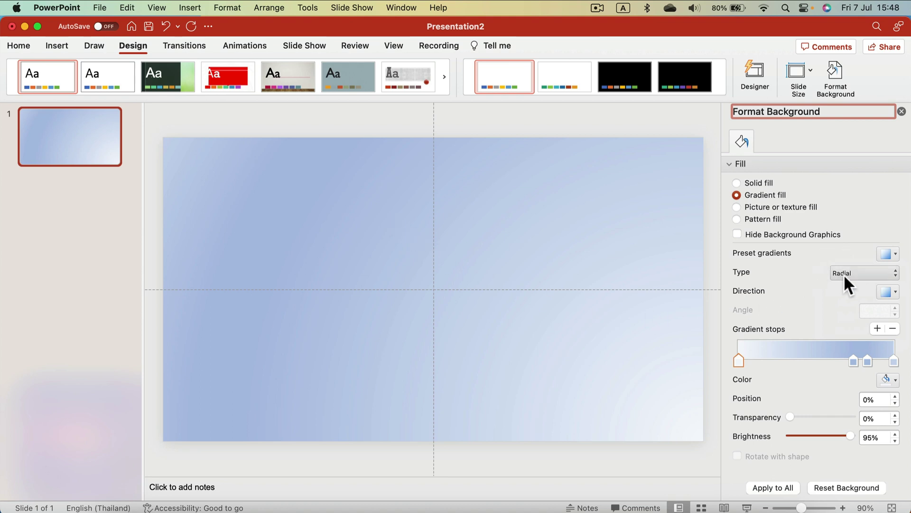
click(889, 292)
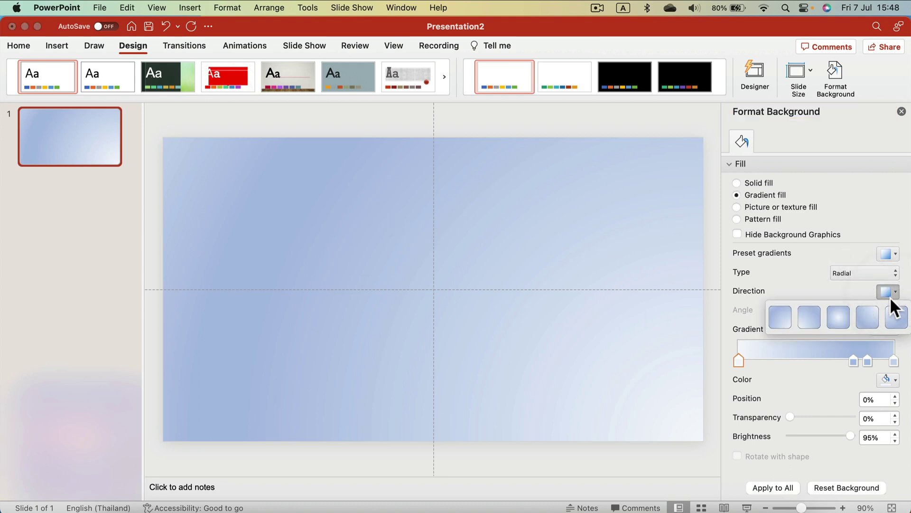
click(837, 317)
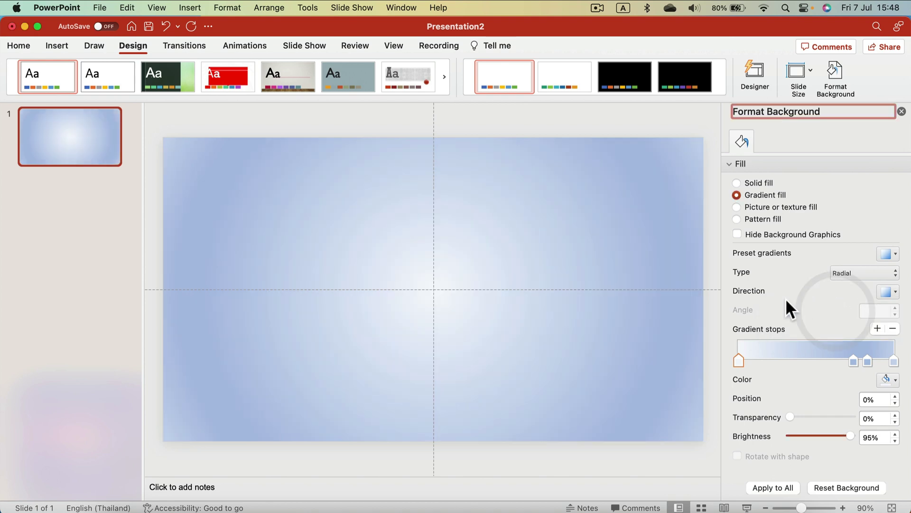
Set the first gradient stop to a deeper blue.
click(739, 360)
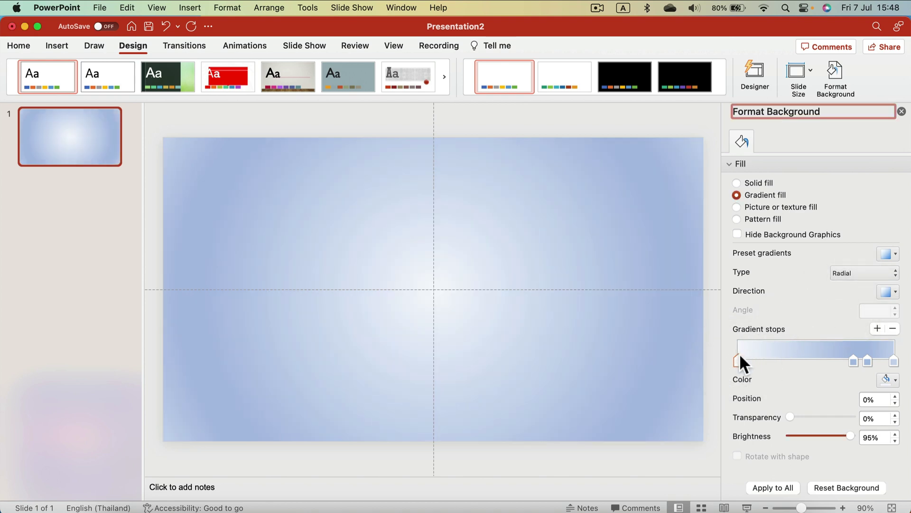
click(739, 362)
click(888, 381)
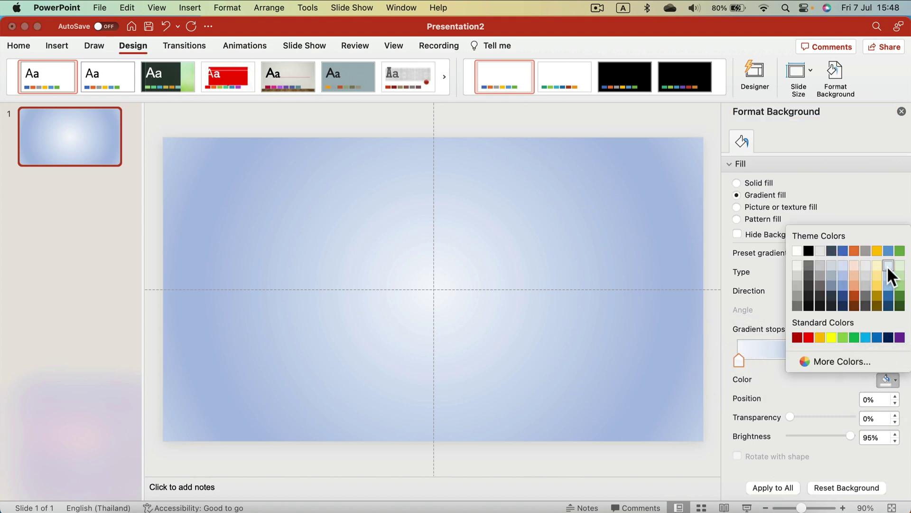
click(889, 287)
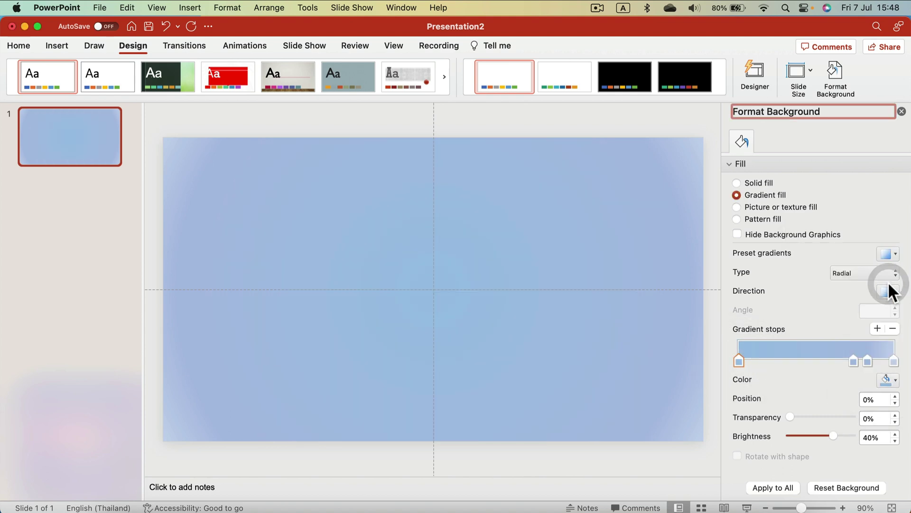
click(888, 379)
click(889, 296)
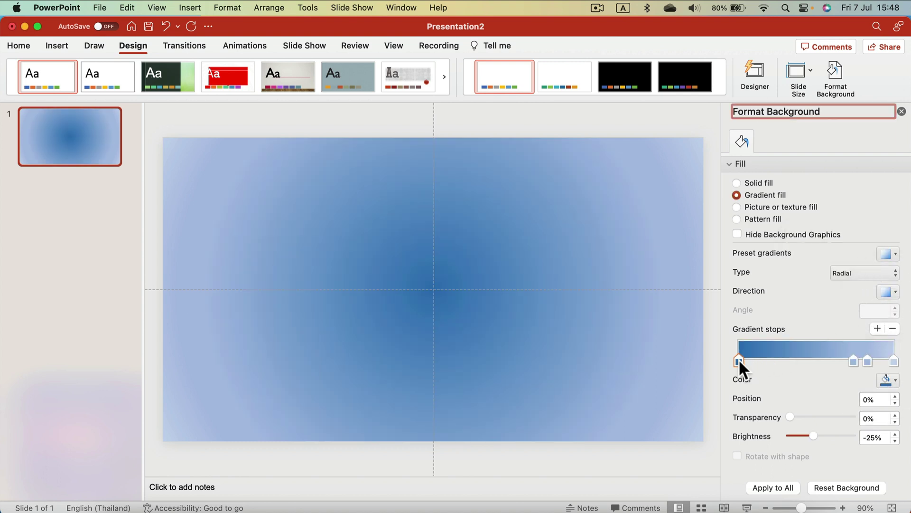
Delete the 74% and 83% gradient stops and make the 100% stop dark blue.
click(853, 362)
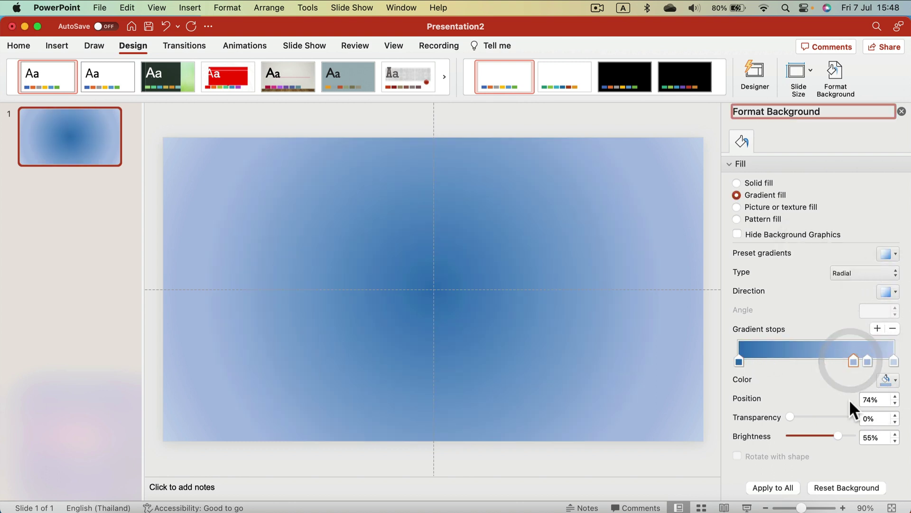
click(868, 362)
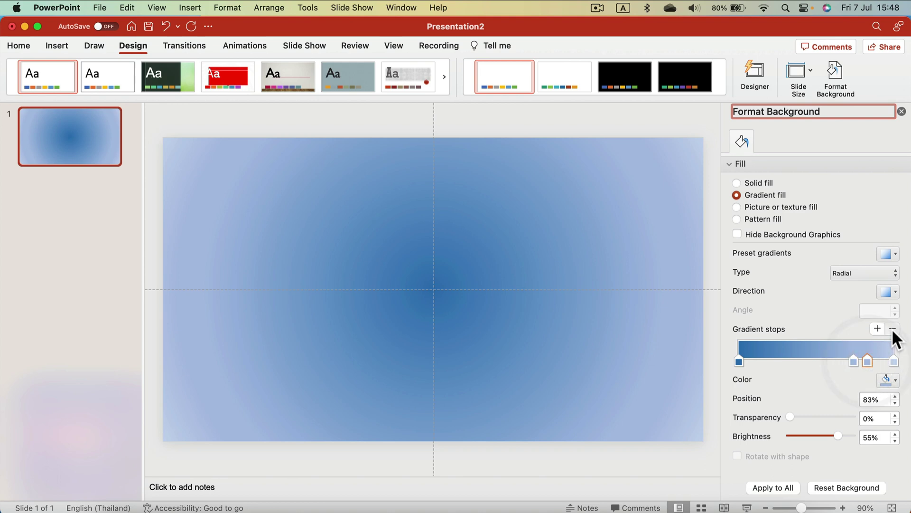
click(893, 328)
click(893, 329)
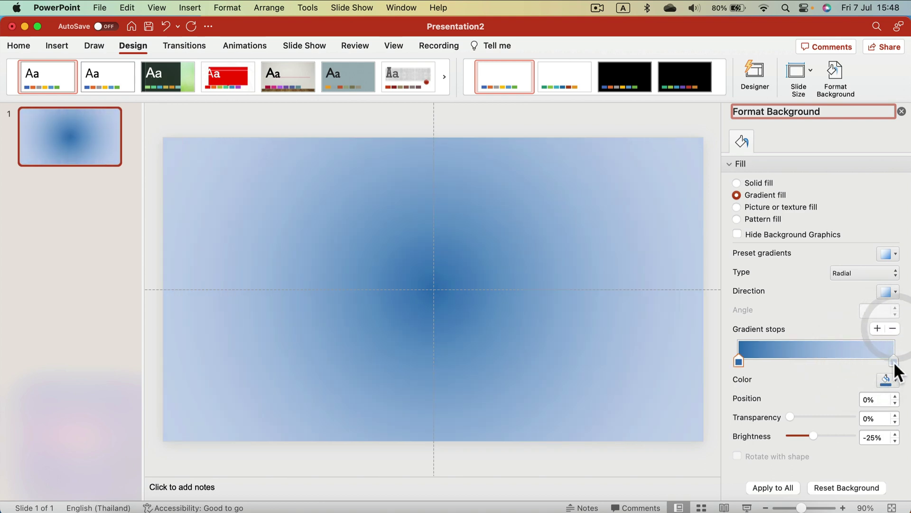
click(894, 361)
click(894, 380)
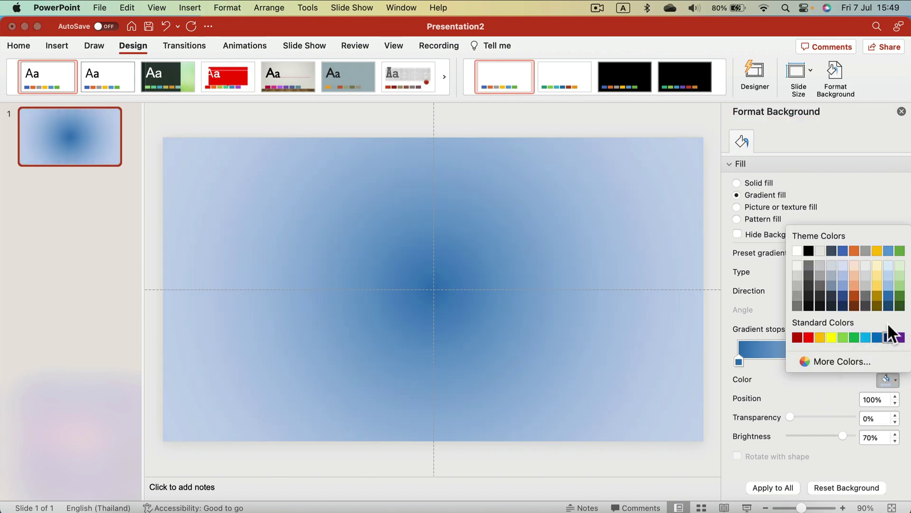
click(843, 306)
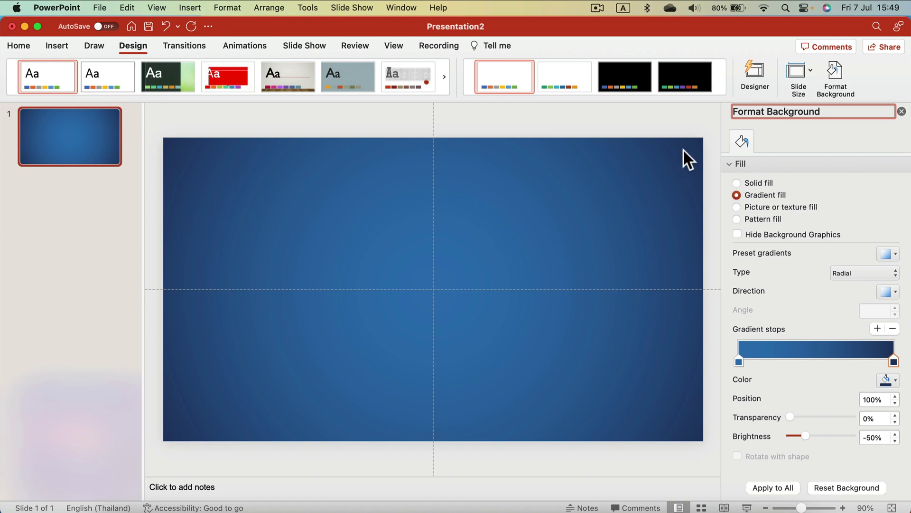
Drop the world map graphic onto the slide, enlarge it to 17.73 × 26.9 cm and centre it.
click(901, 111)
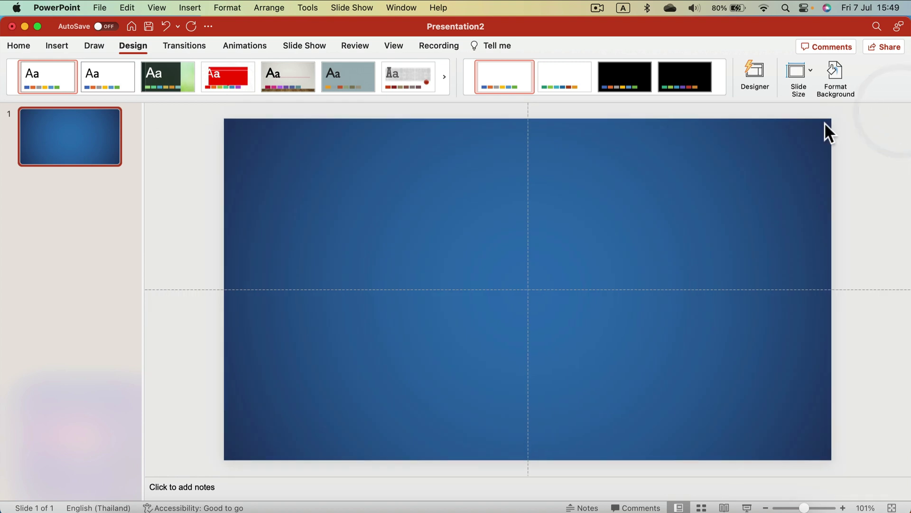
click(863, 137)
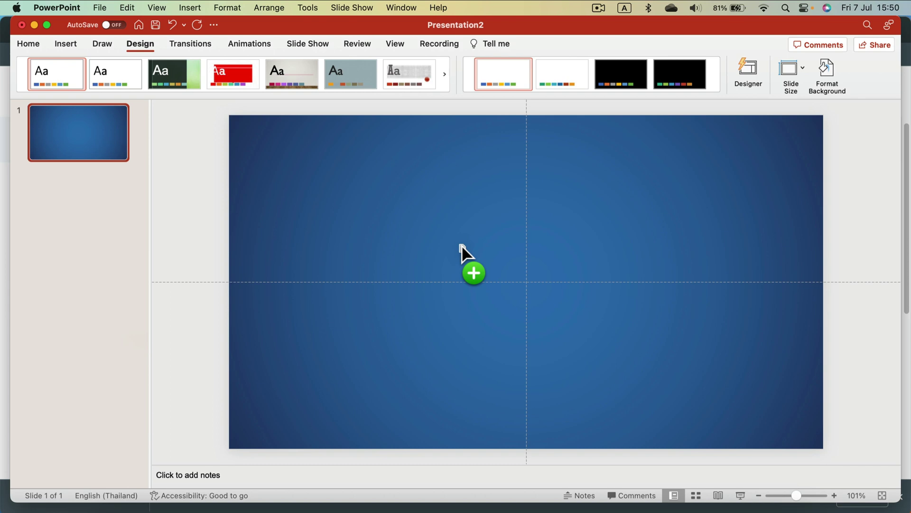
drag(461, 243, 462, 246)
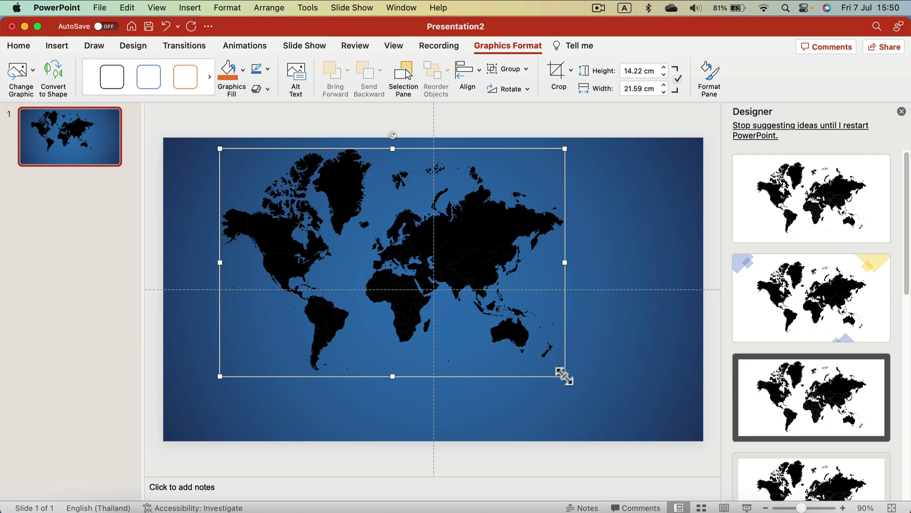
drag(565, 375, 614, 433)
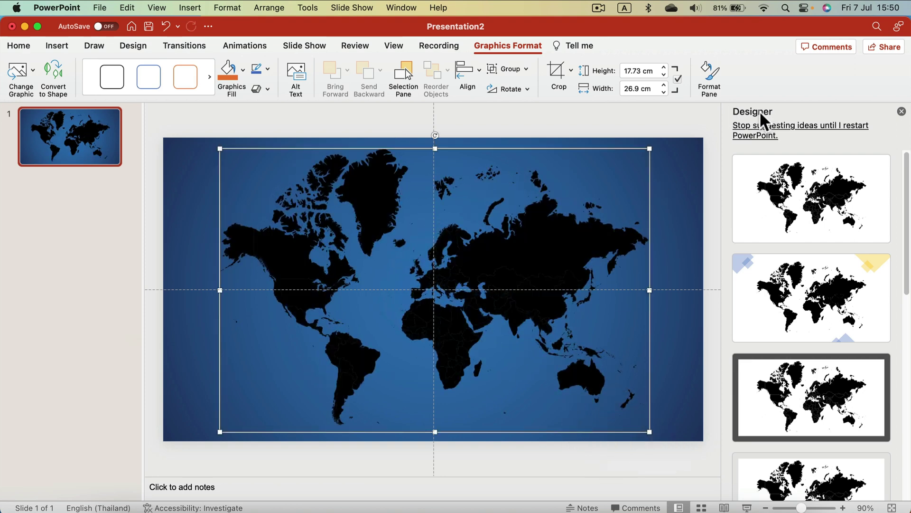
click(902, 112)
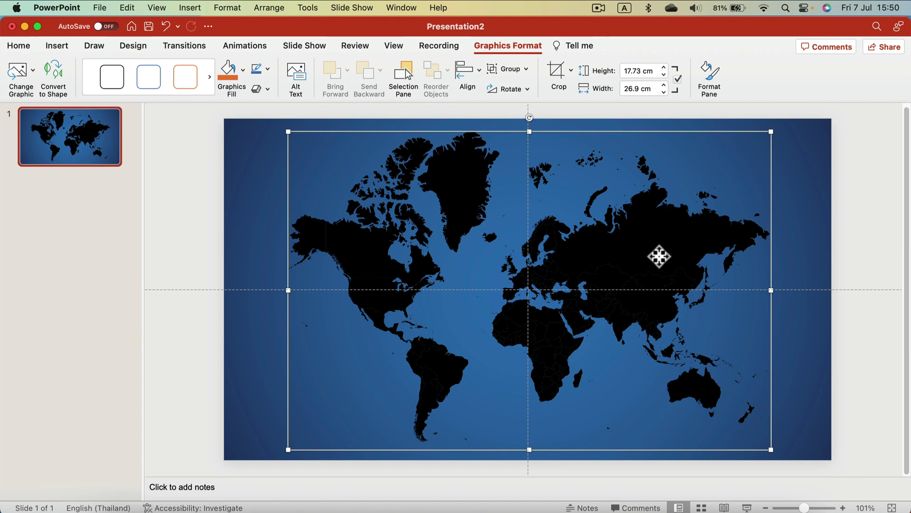
drag(660, 254, 656, 257)
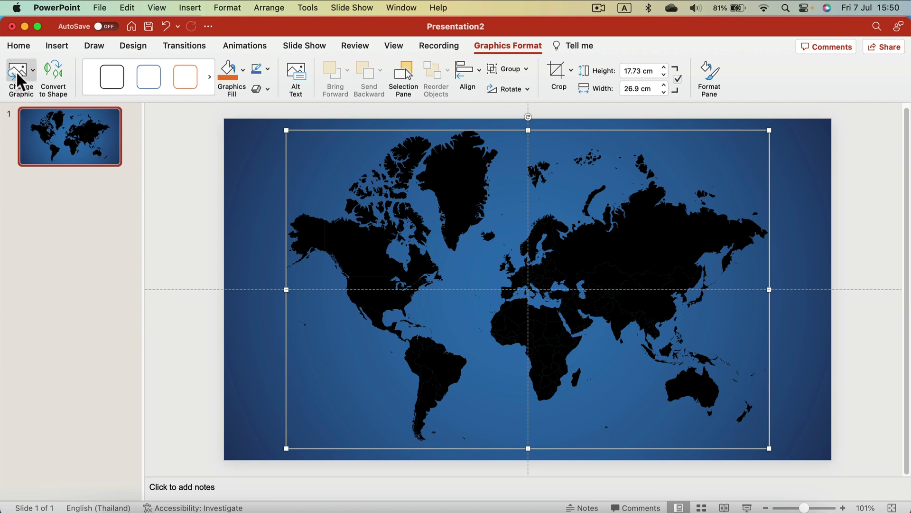
Convert the world map into separate shapes and fill them all dark blue.
click(56, 76)
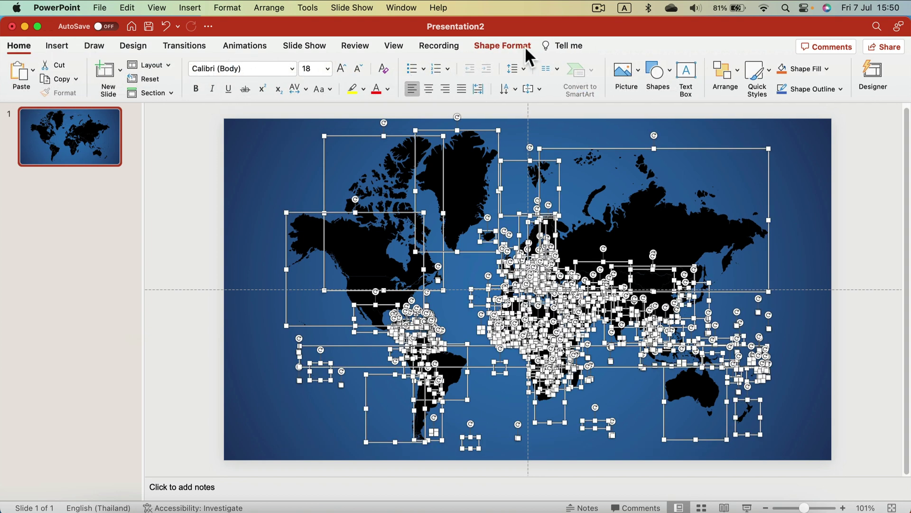
click(525, 46)
click(261, 71)
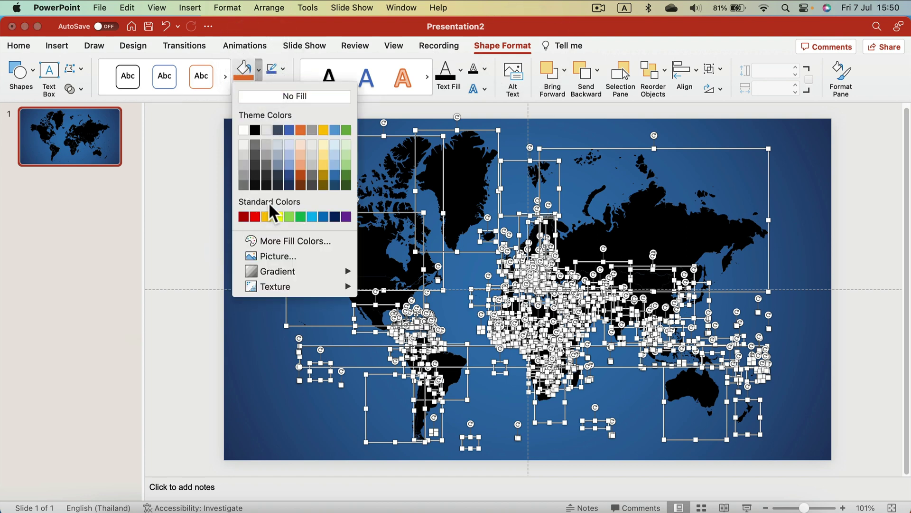
click(289, 185)
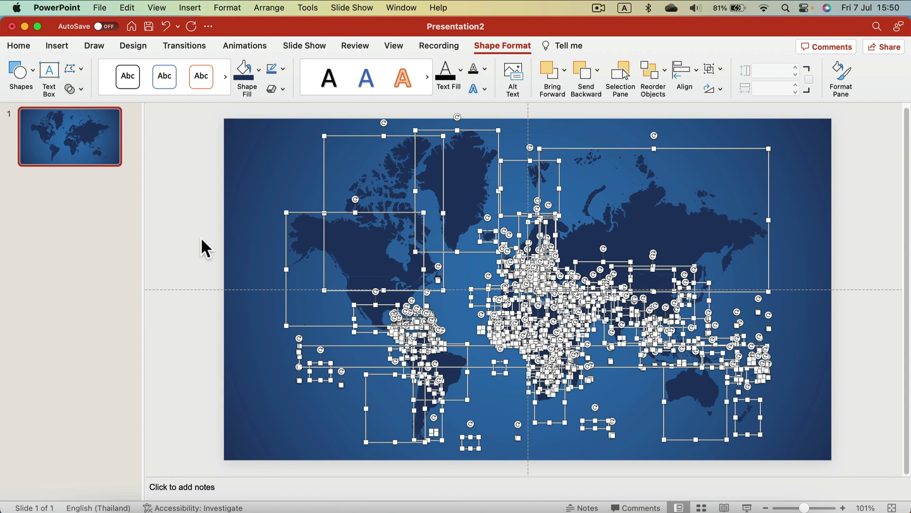
click(191, 148)
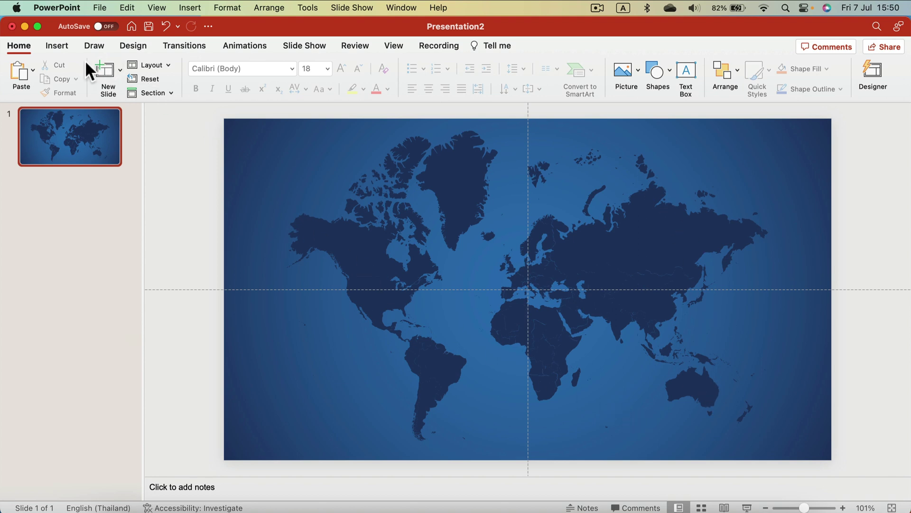
Draw a dark red parallelogram with no outline over the upper map.
click(57, 45)
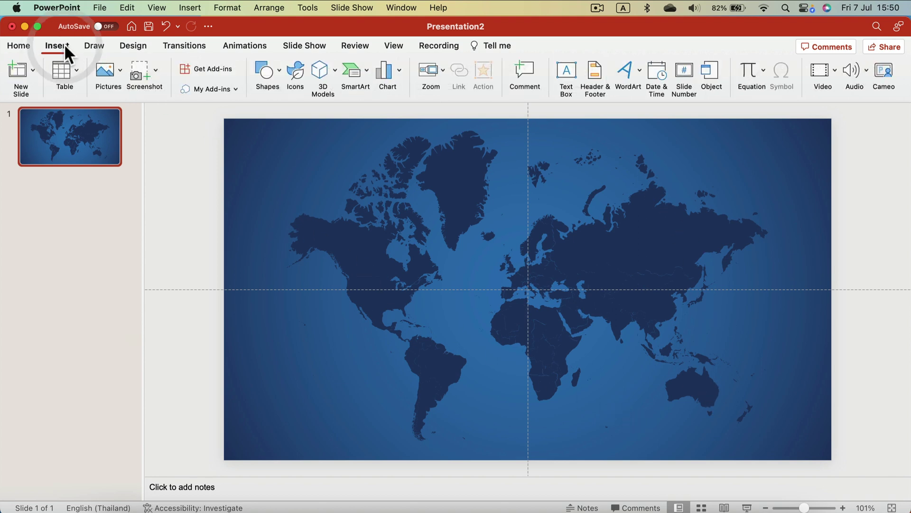
click(274, 76)
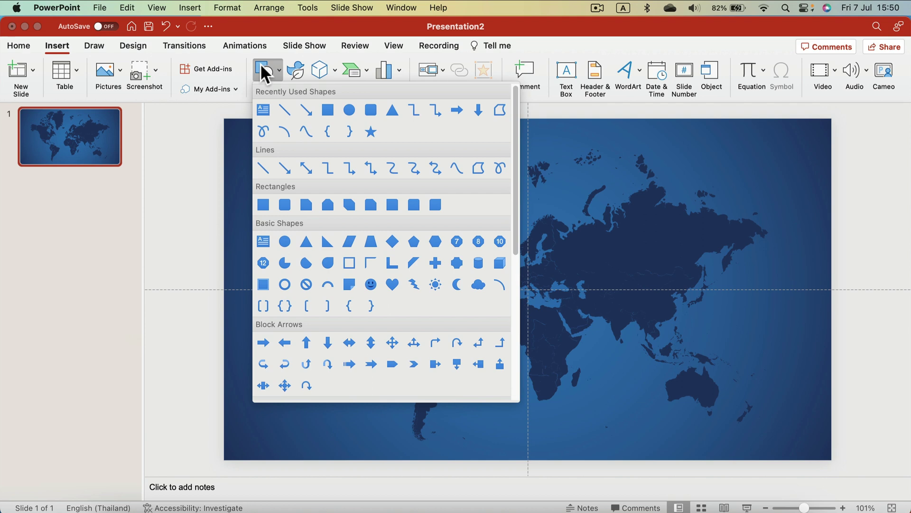
click(351, 241)
drag(390, 184, 641, 262)
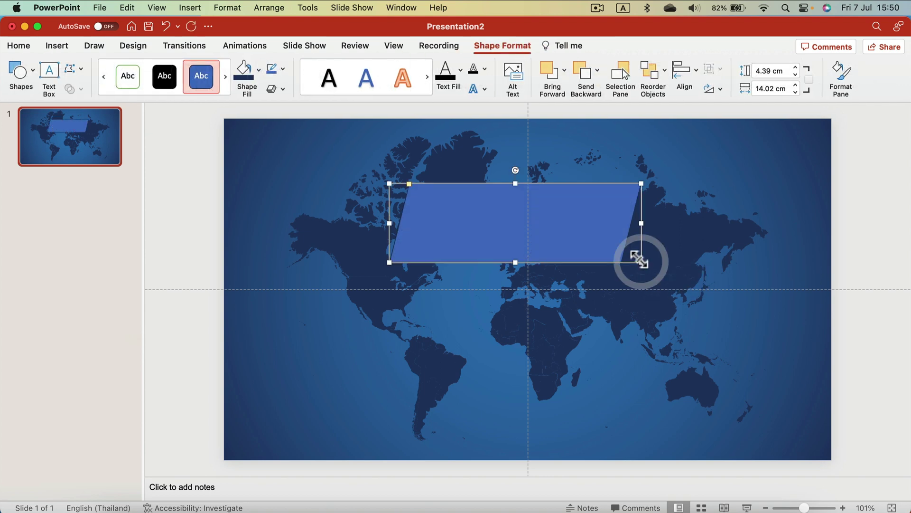
click(283, 69)
click(291, 83)
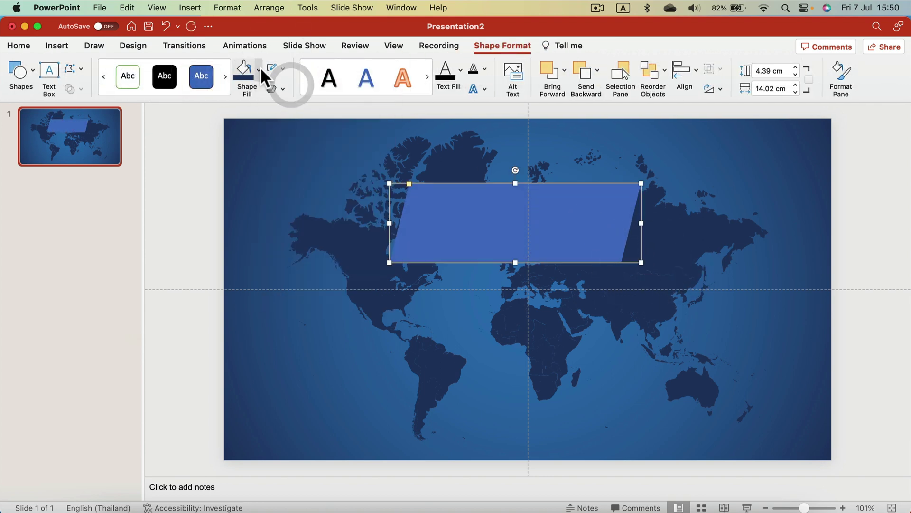
click(259, 69)
click(245, 217)
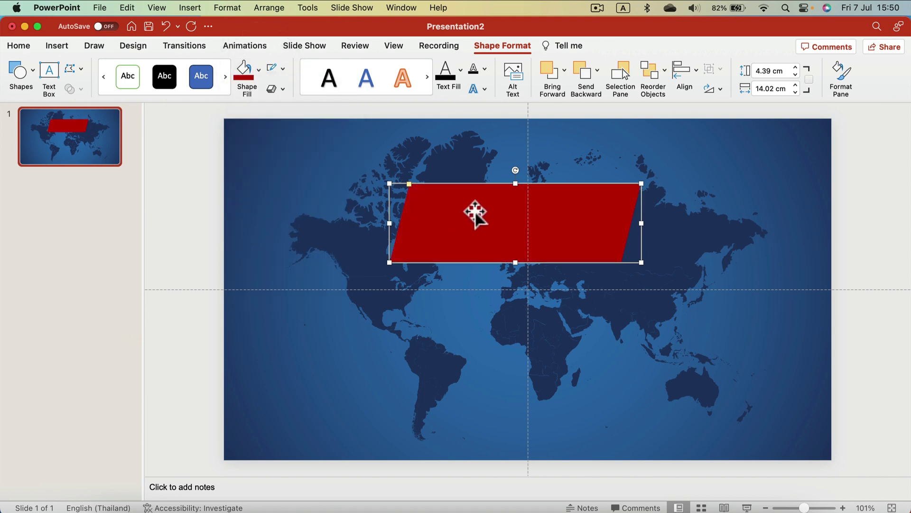
Duplicate the red parallelogram, place the copy just below it, and fill it white.
key(super+c)
key(super+v)
drag(497, 229, 512, 332)
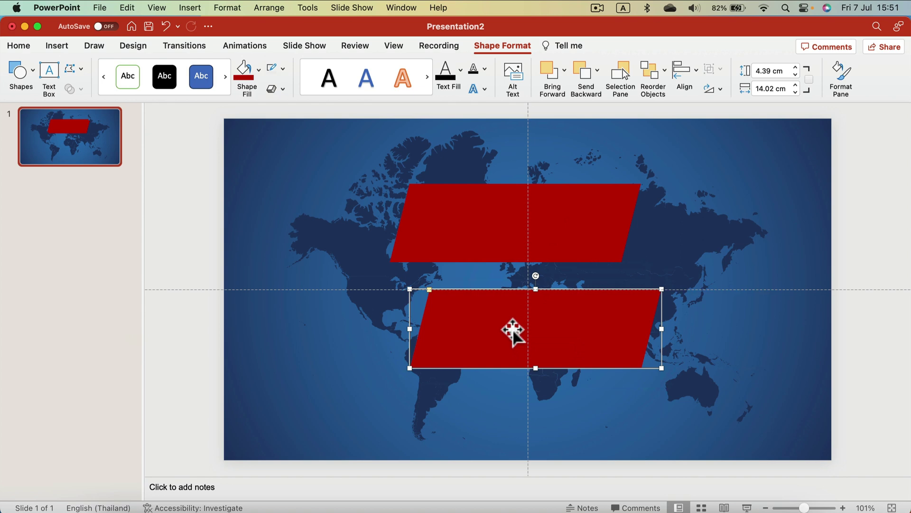
click(259, 70)
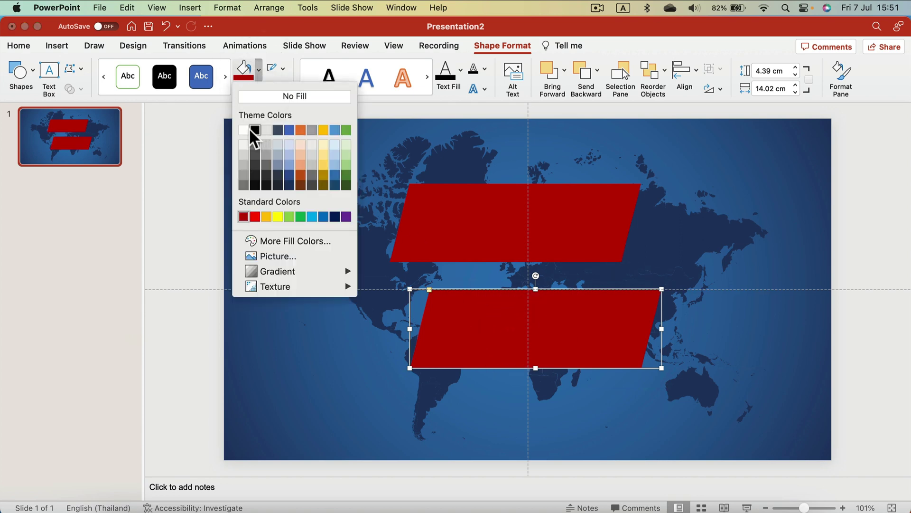
click(246, 142)
drag(443, 305, 491, 310)
Type 'Breaking' in the red banner and 'NEWS' in the white banner.
click(519, 219)
key(BackSpace)
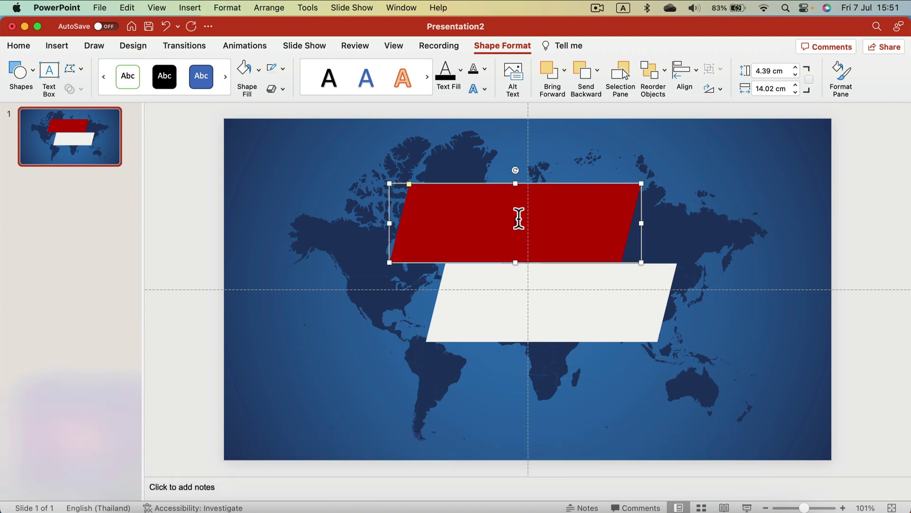
text(Br)
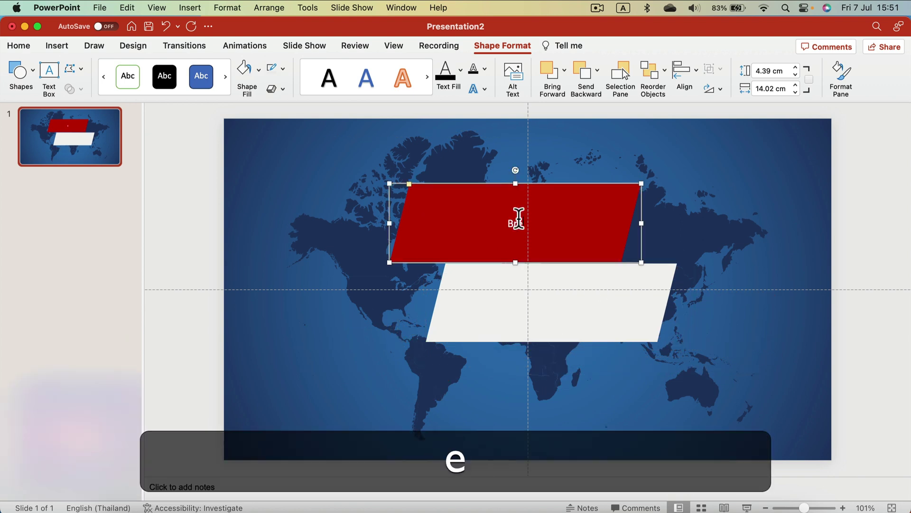
text(eaking)
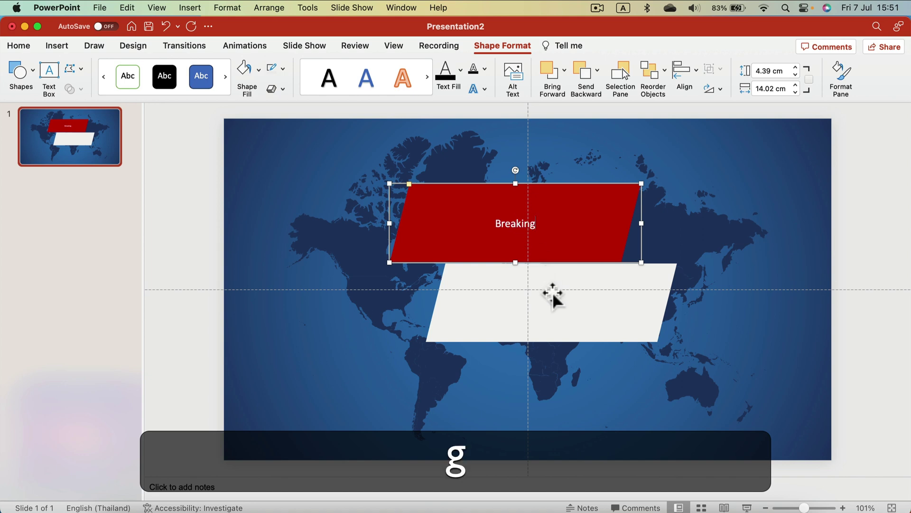
click(556, 298)
text(NEWS)
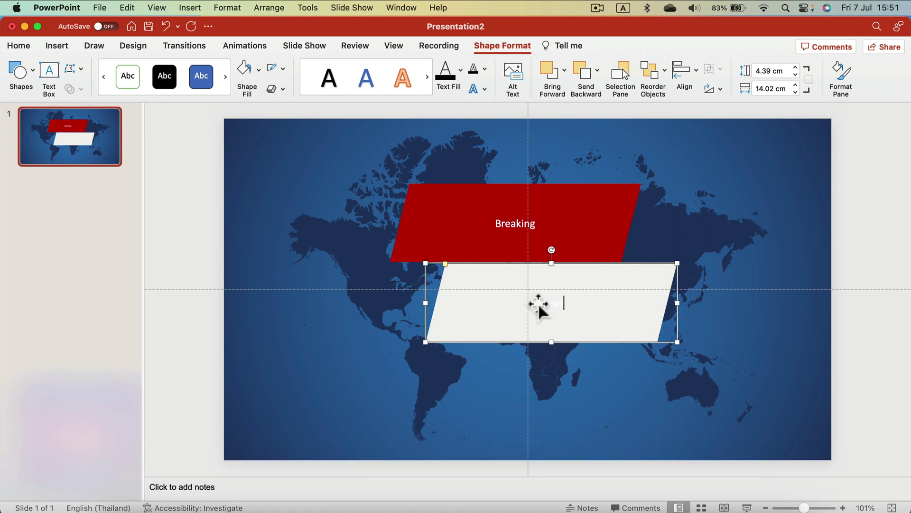
Give the News text a black outline, then select both banners.
drag(539, 301, 586, 301)
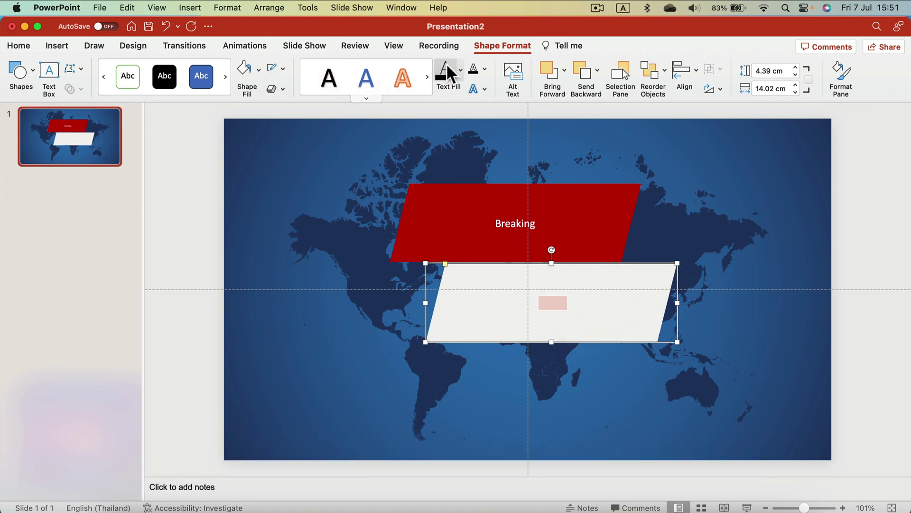
click(485, 70)
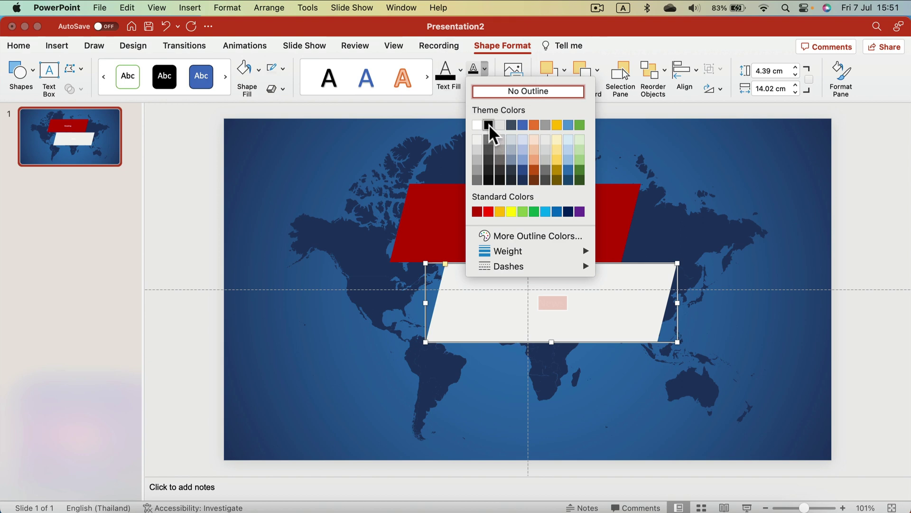
click(489, 125)
drag(491, 223, 551, 223)
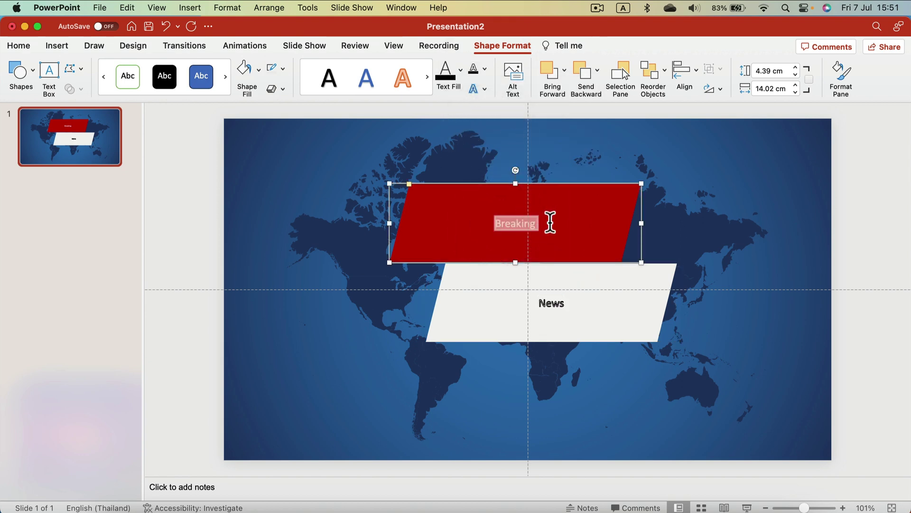
shift+click(499, 326)
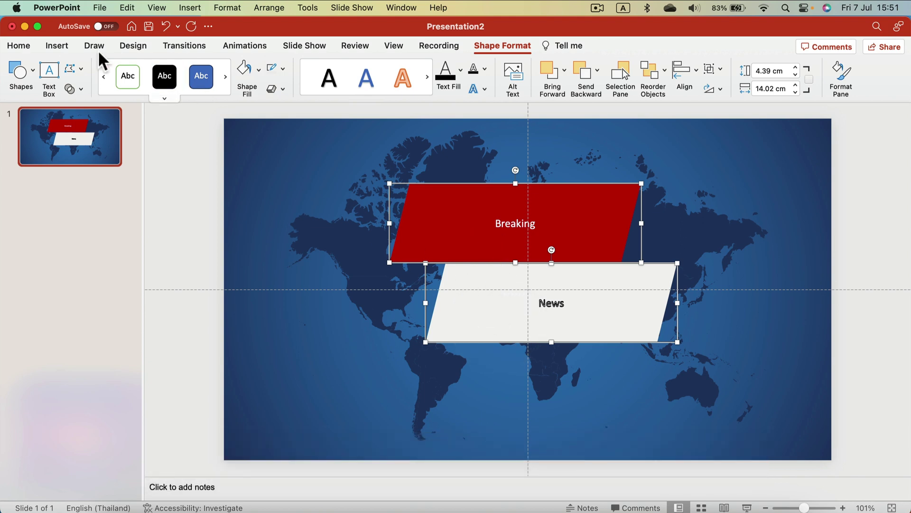
Set both banner labels to 66 pt Roboto Condensed Bold.
click(19, 46)
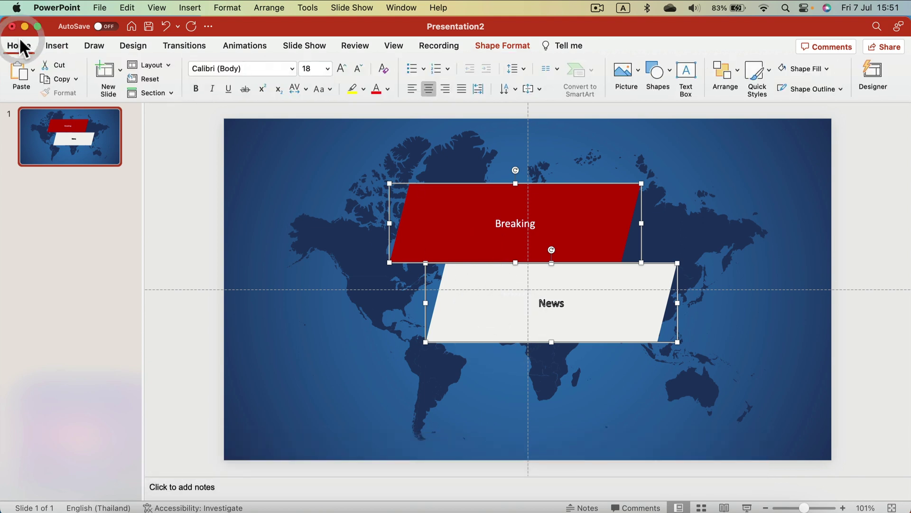
click(343, 68)
click(343, 68)
click(343, 68)
click(343, 68)
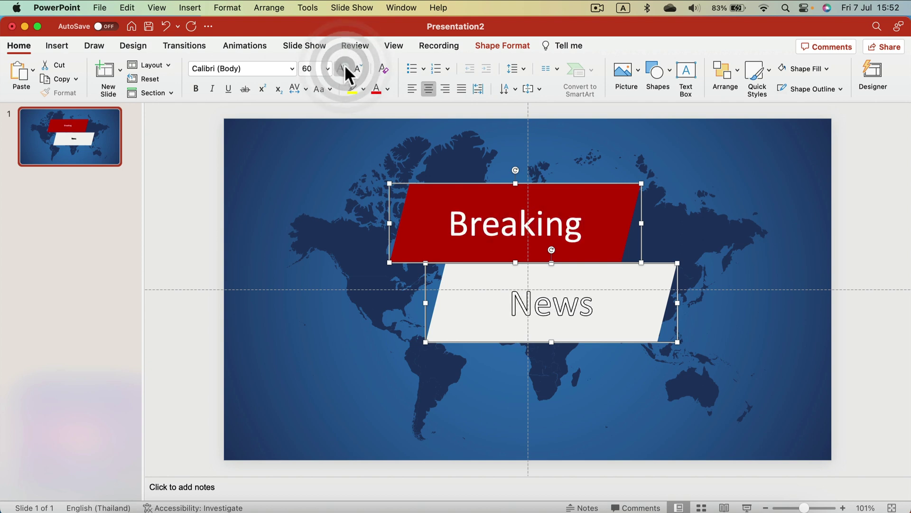
click(345, 66)
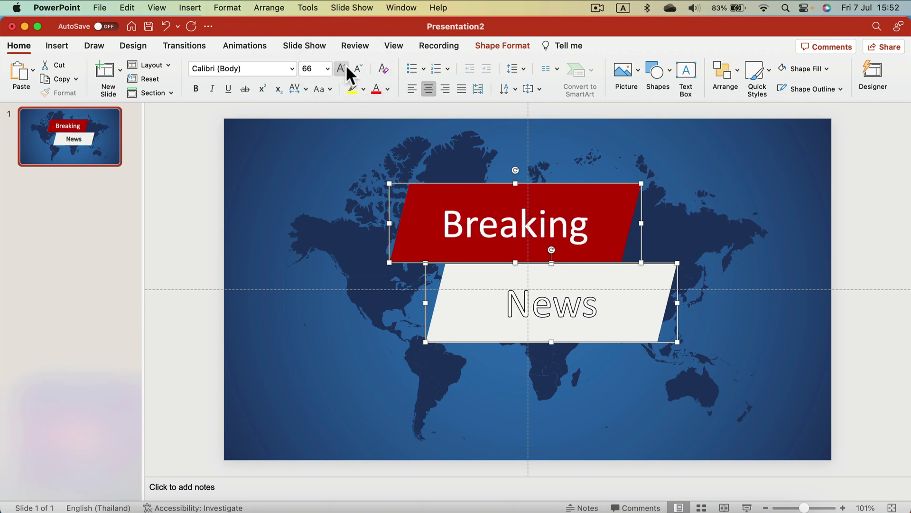
click(291, 68)
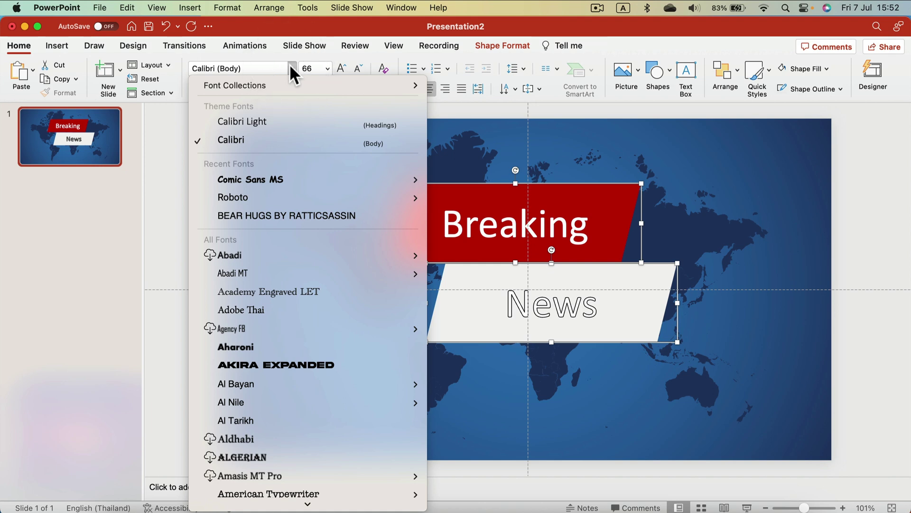
mouse_move(266, 196)
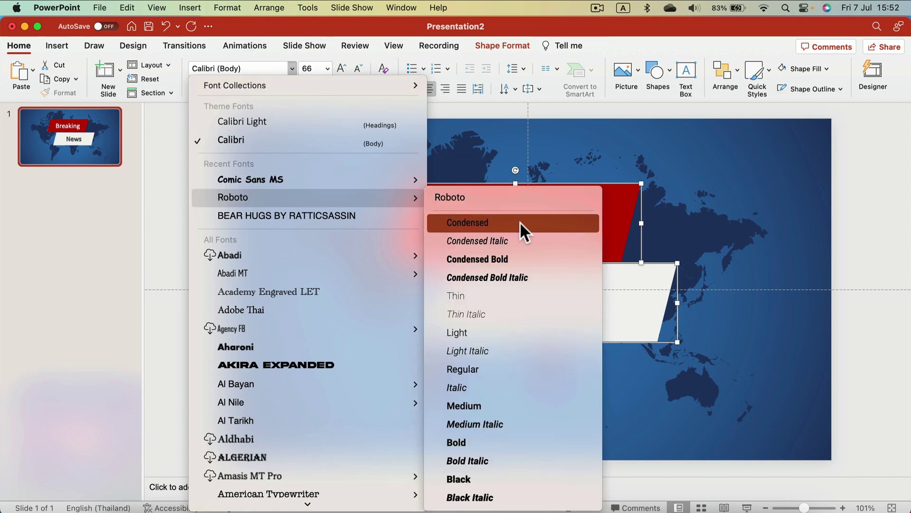
click(525, 261)
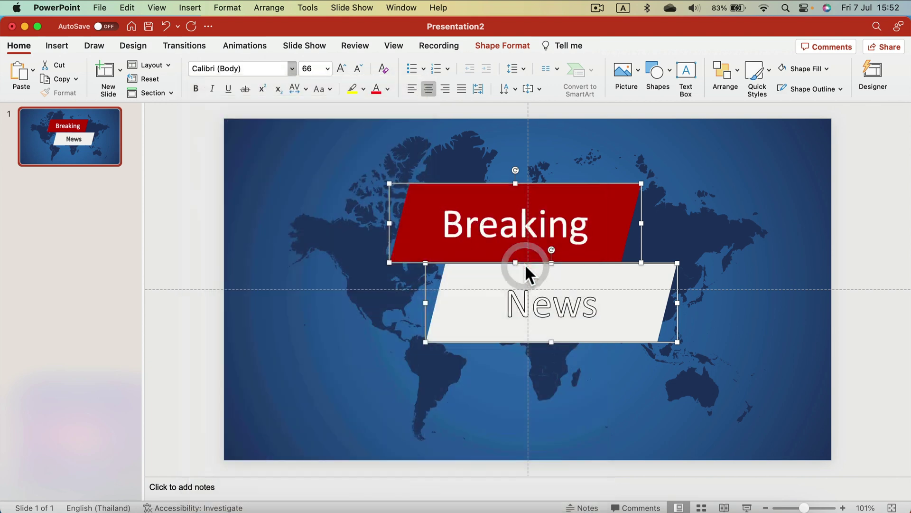
click(587, 318)
Narrow the News banner to about 13 cm, enlarge both banners, and stack News offset beneath Breaking.
drag(678, 303, 643, 289)
shift+click(602, 196)
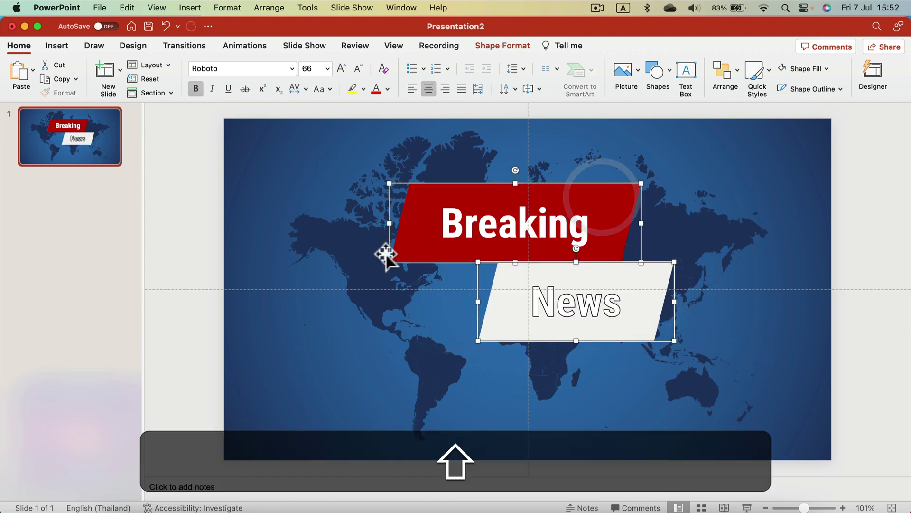
drag(387, 261, 377, 279)
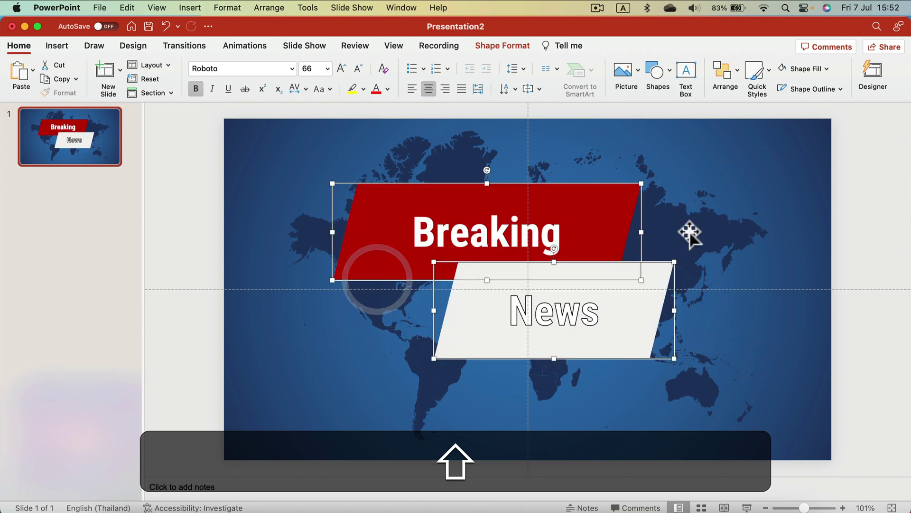
click(690, 233)
mouse_move(647, 311)
mouse_down()
mouse_move(648, 336)
mouse_move(650, 318)
mouse_up()
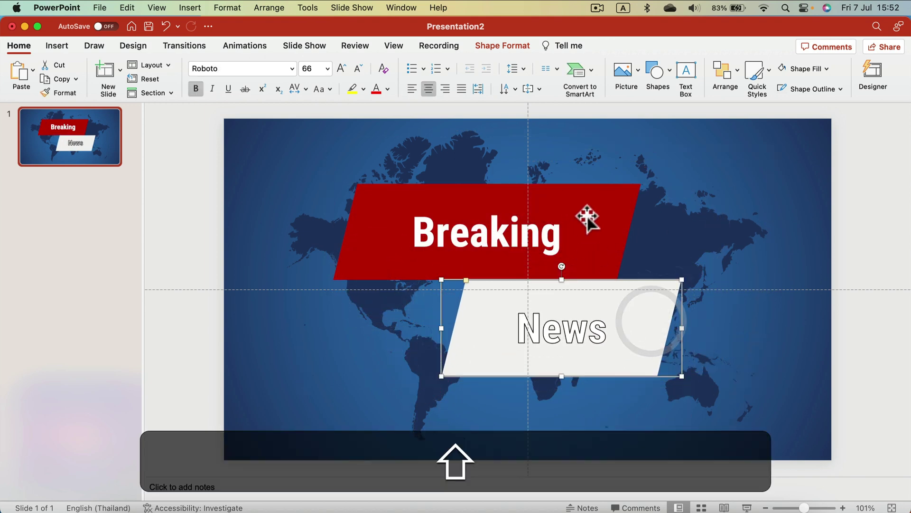
shift+click(587, 215)
drag(625, 346, 632, 356)
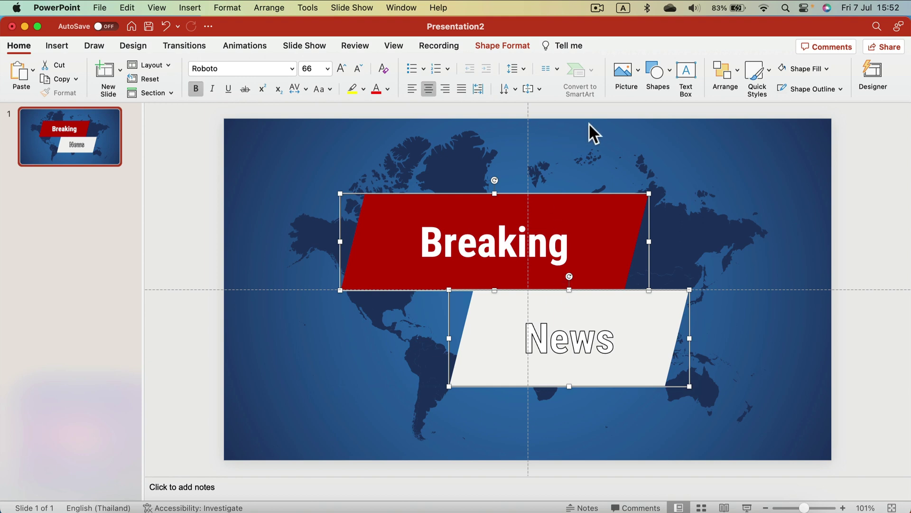
Raise the banner text to 80 pt and remove the outline from the News text.
click(342, 68)
click(343, 68)
click(584, 349)
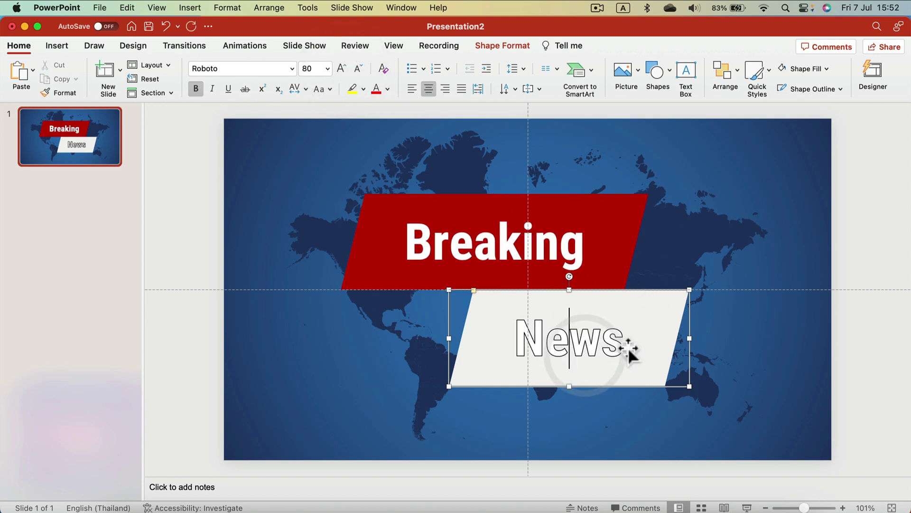
drag(622, 346, 510, 344)
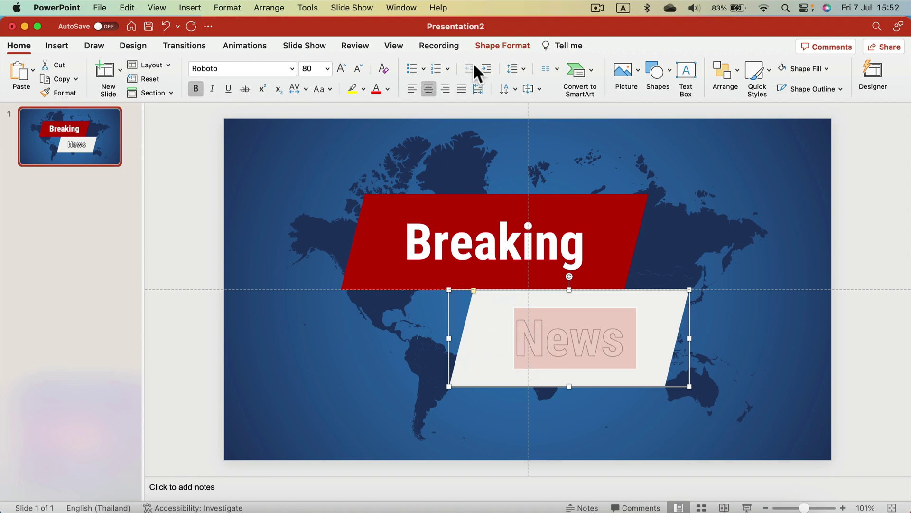
click(493, 45)
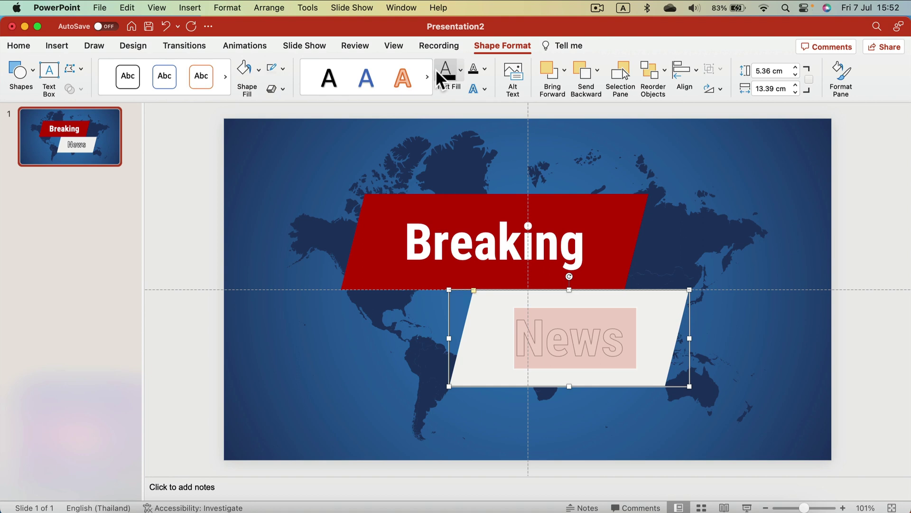
click(485, 69)
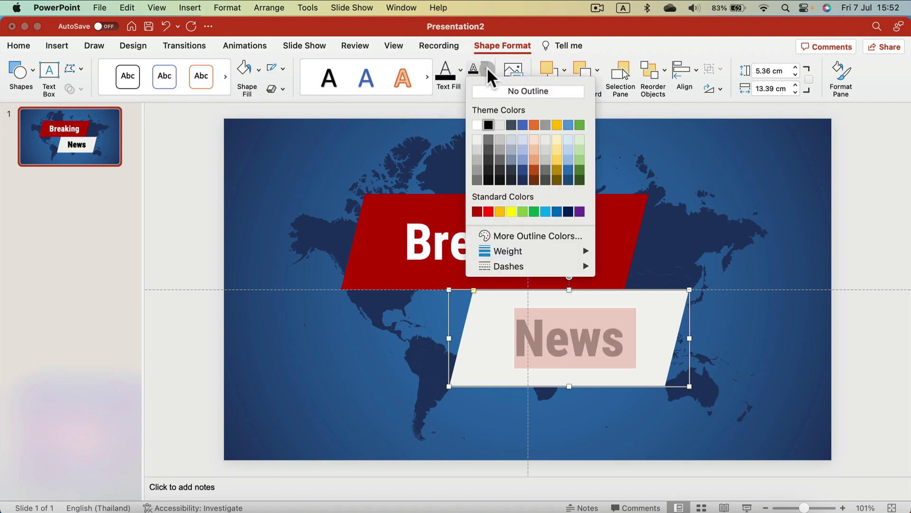
click(385, 251)
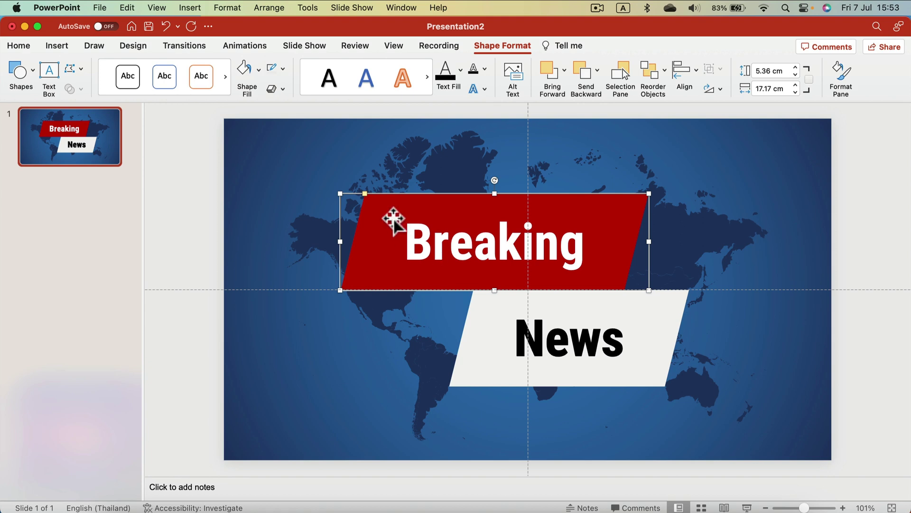
Give the Breaking banner a Fly In from Left animation lasting 1.5 seconds.
click(246, 44)
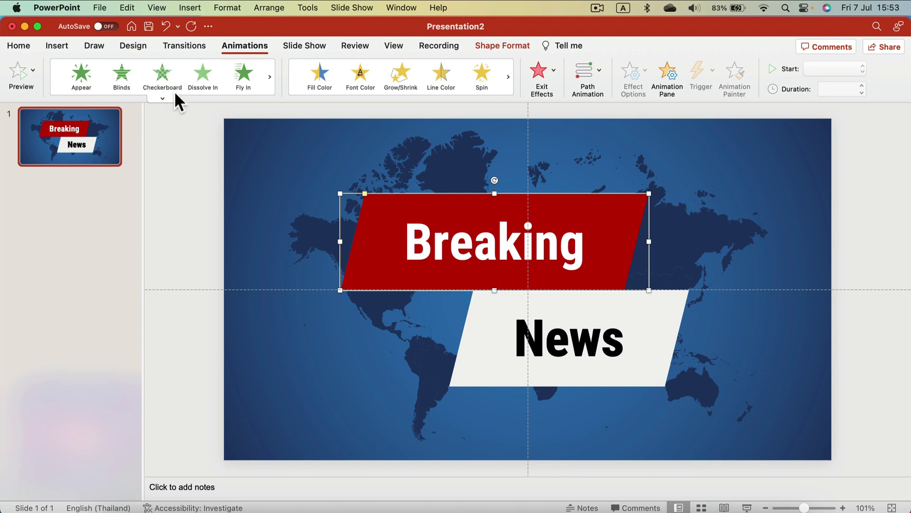
click(243, 72)
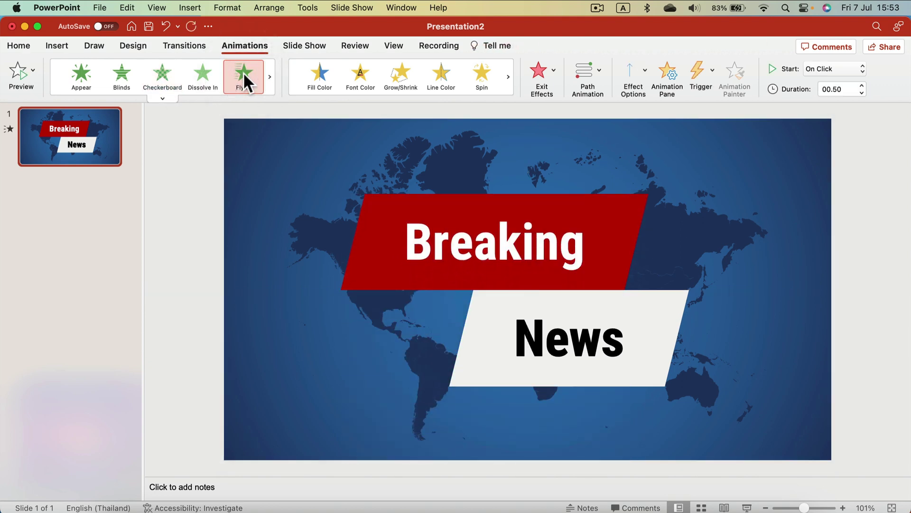
click(630, 73)
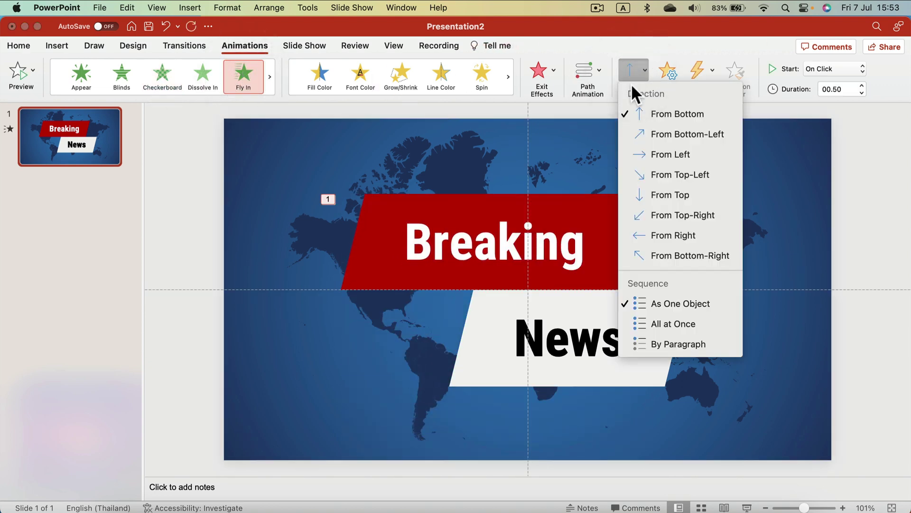
click(682, 153)
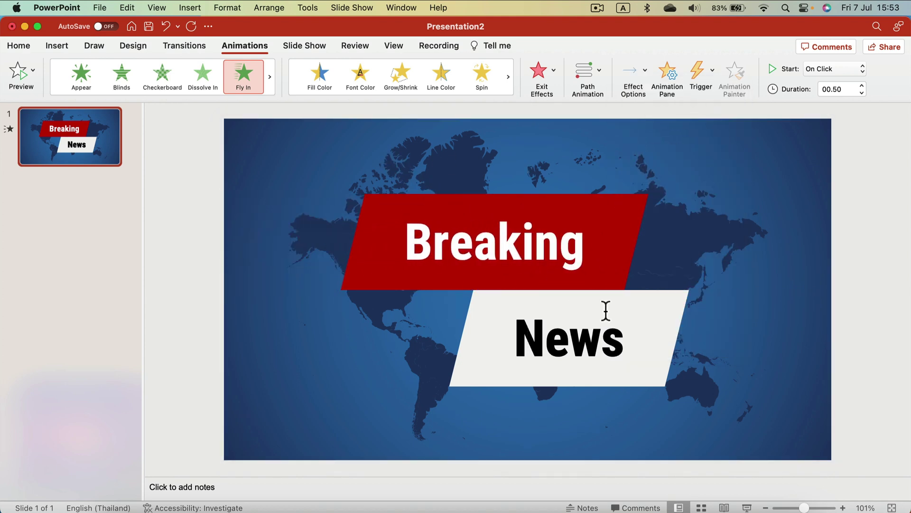
click(626, 226)
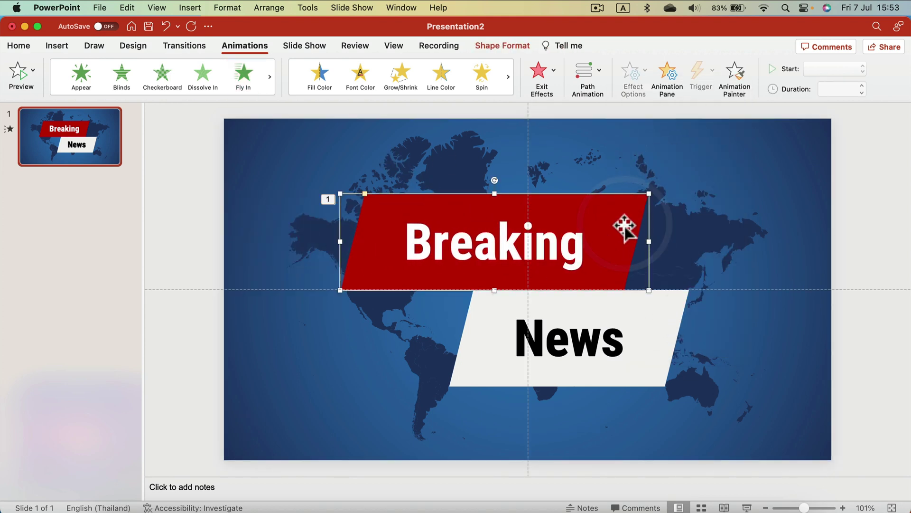
click(672, 67)
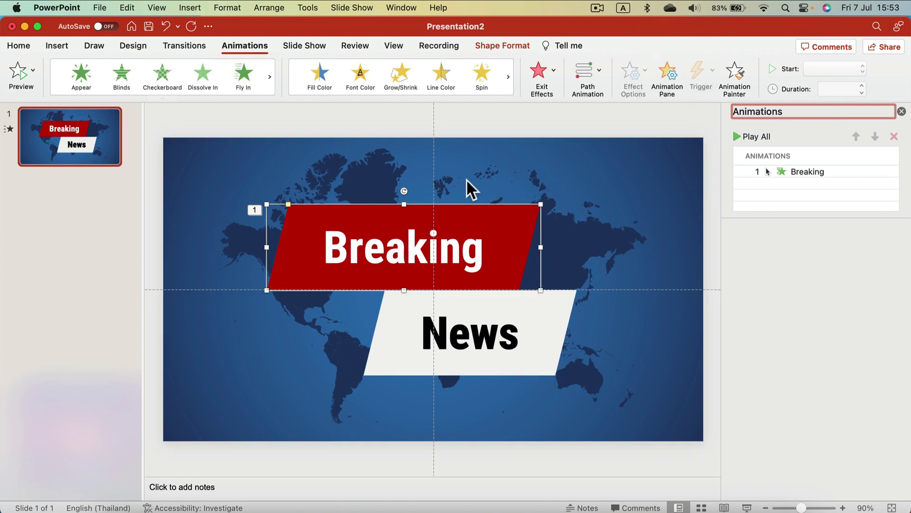
click(315, 224)
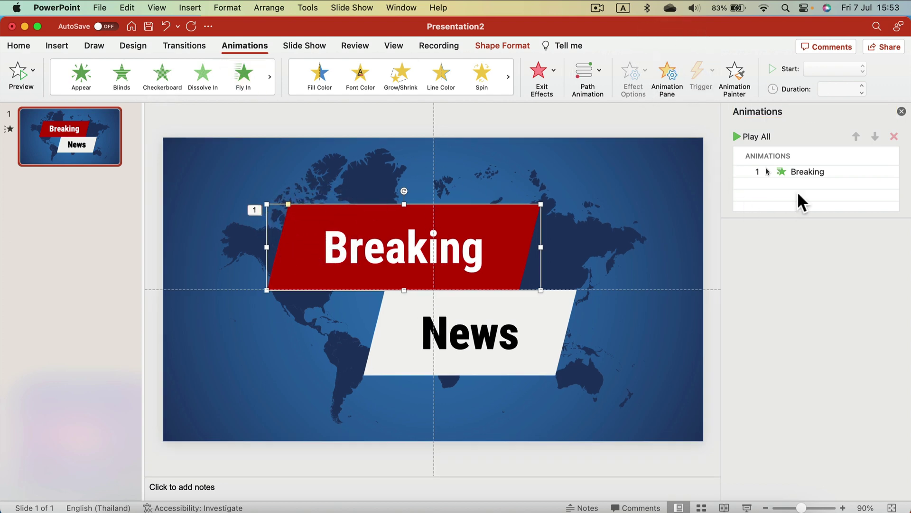
click(818, 173)
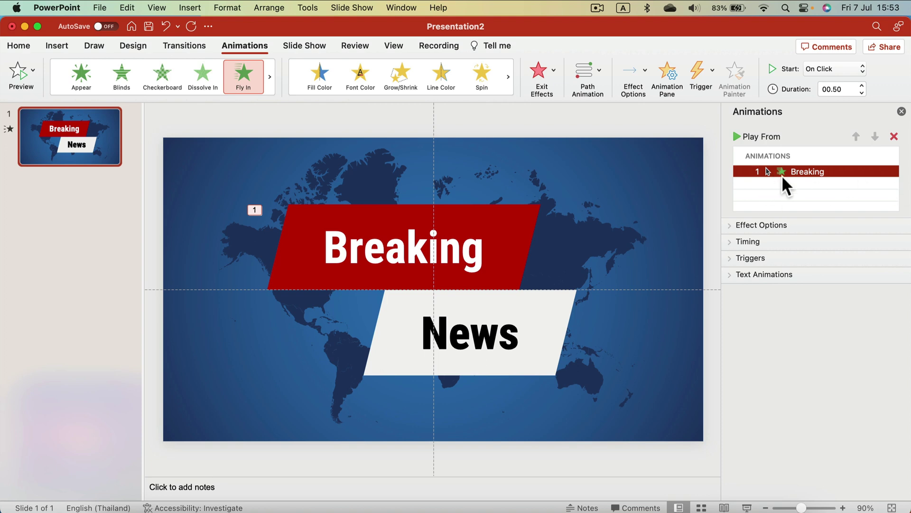
click(862, 85)
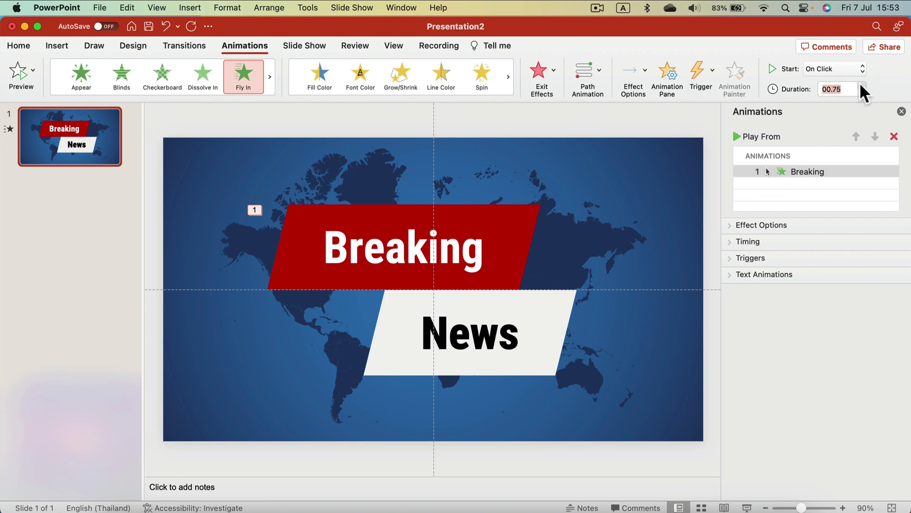
click(862, 85)
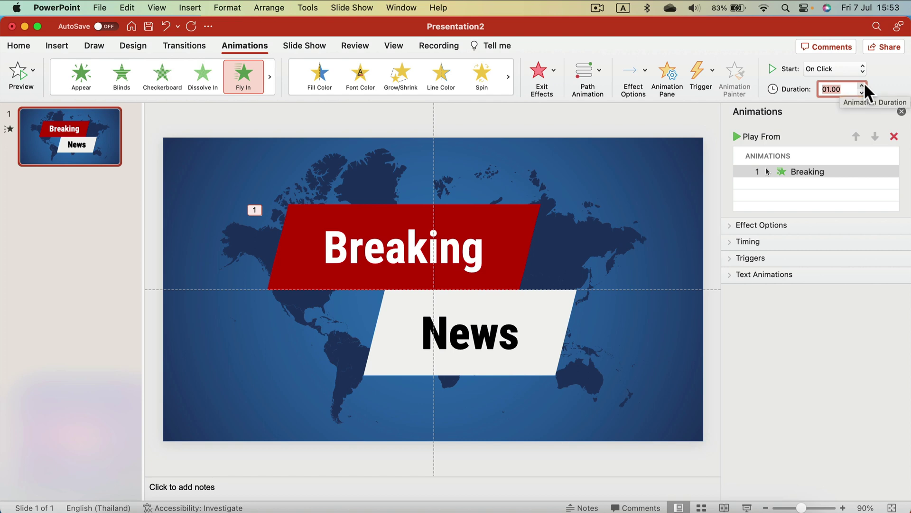
click(860, 82)
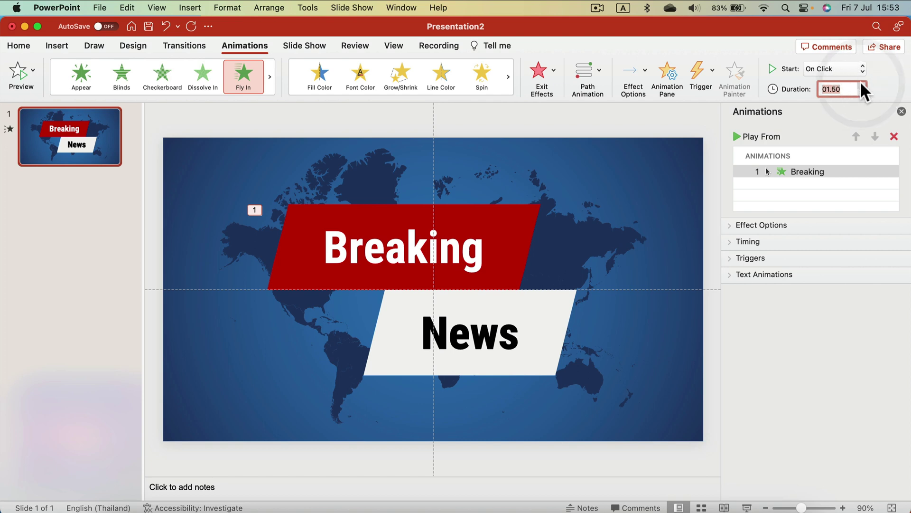
click(860, 81)
click(860, 90)
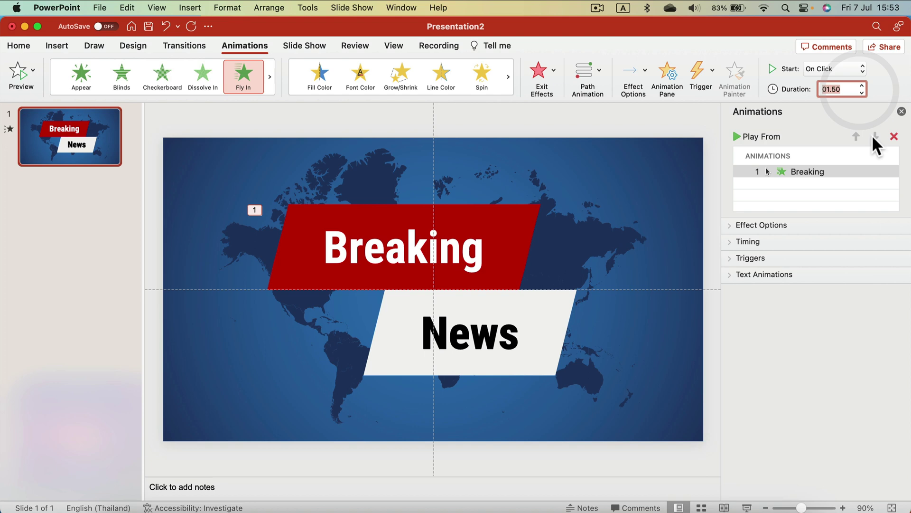
Make News fly in from the right over 1.5 seconds, starting after Breaking.
click(566, 314)
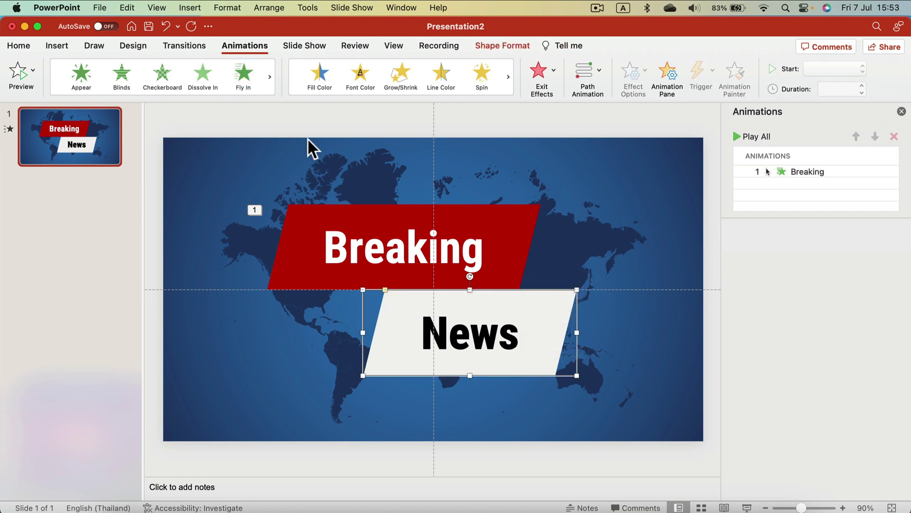
click(256, 81)
click(640, 78)
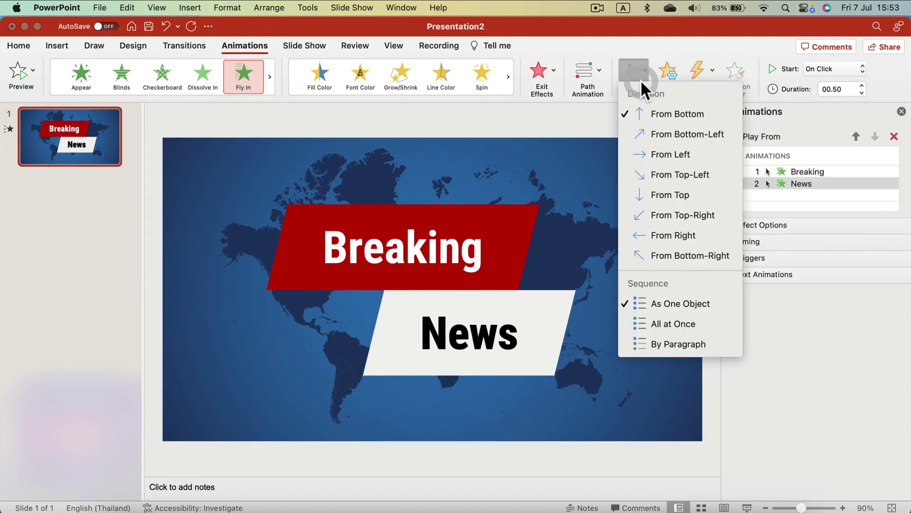
click(699, 236)
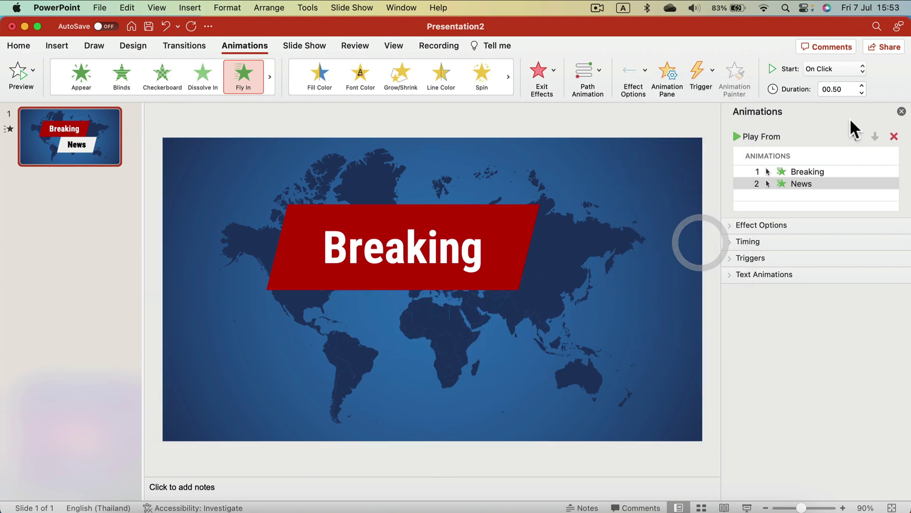
click(865, 83)
click(864, 82)
click(864, 83)
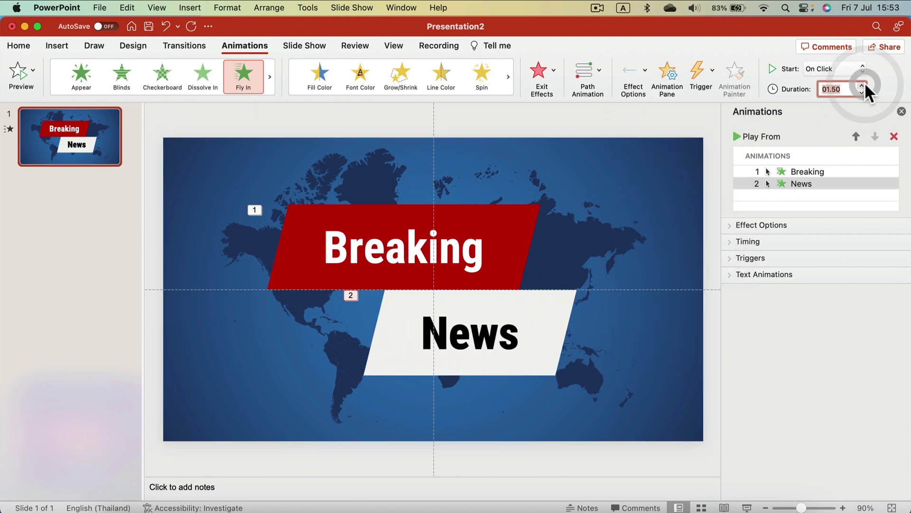
click(865, 83)
click(859, 69)
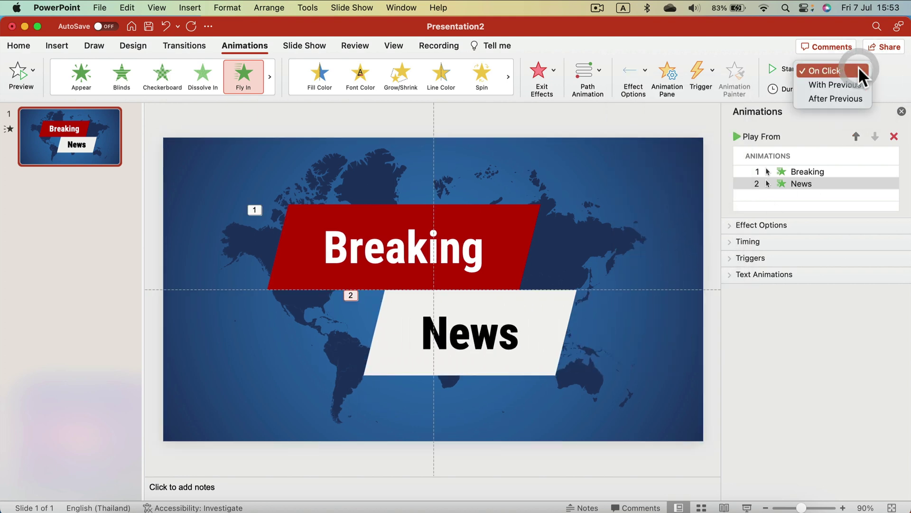
click(847, 97)
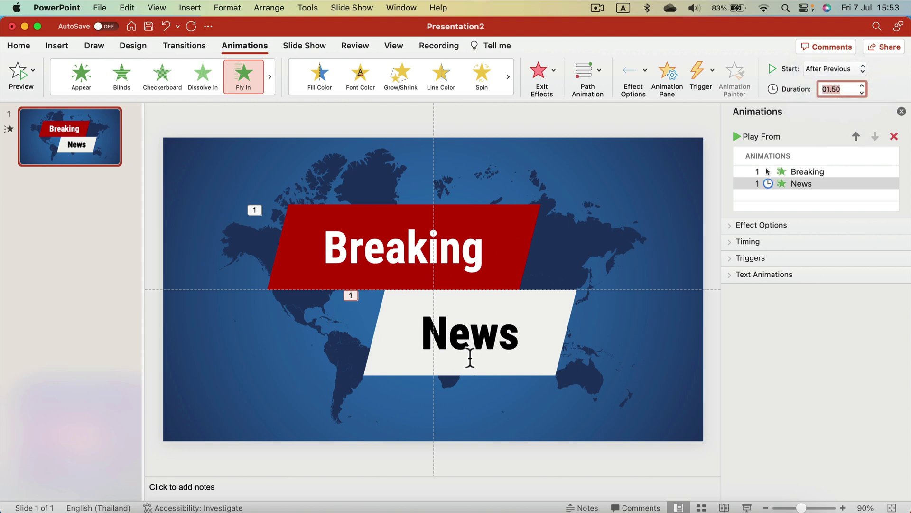
click(530, 230)
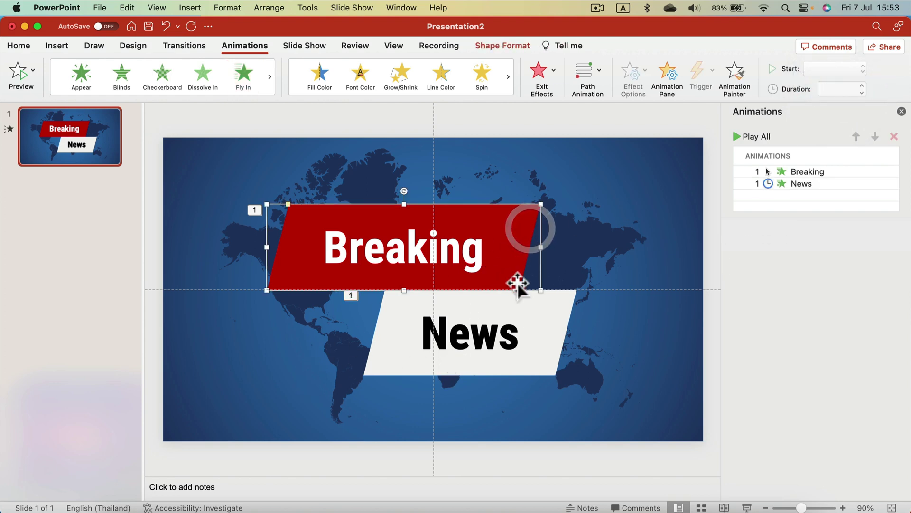
Select both the Breaking and News banners, apply a Glow variation, and set its color to white.
shift+click(552, 311)
click(502, 46)
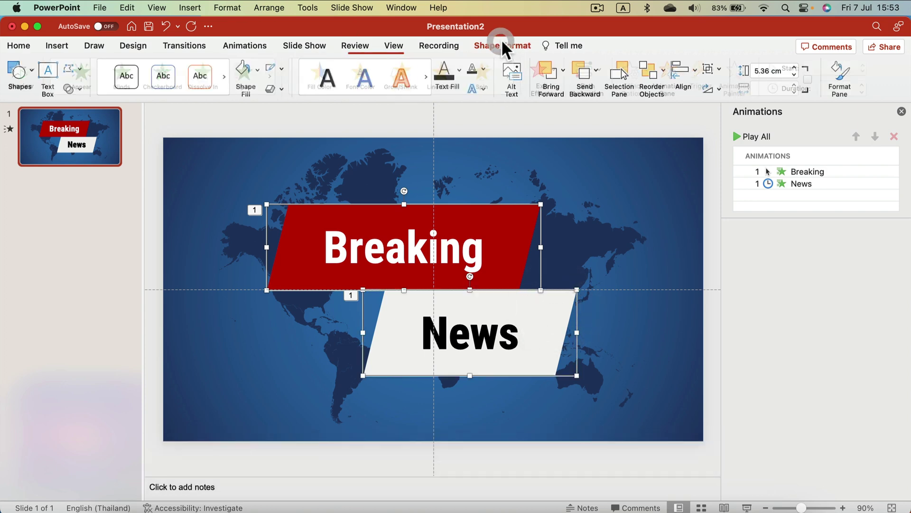
click(275, 89)
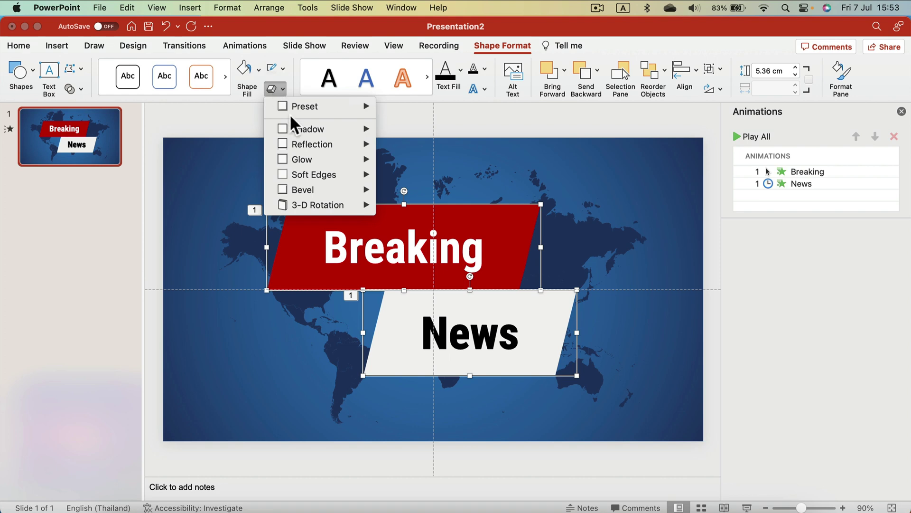
mouse_move(344, 161)
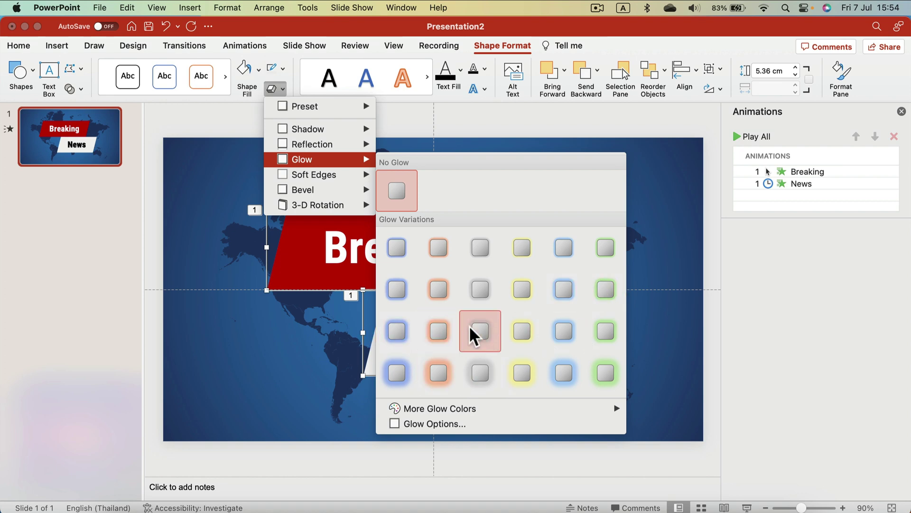
click(411, 332)
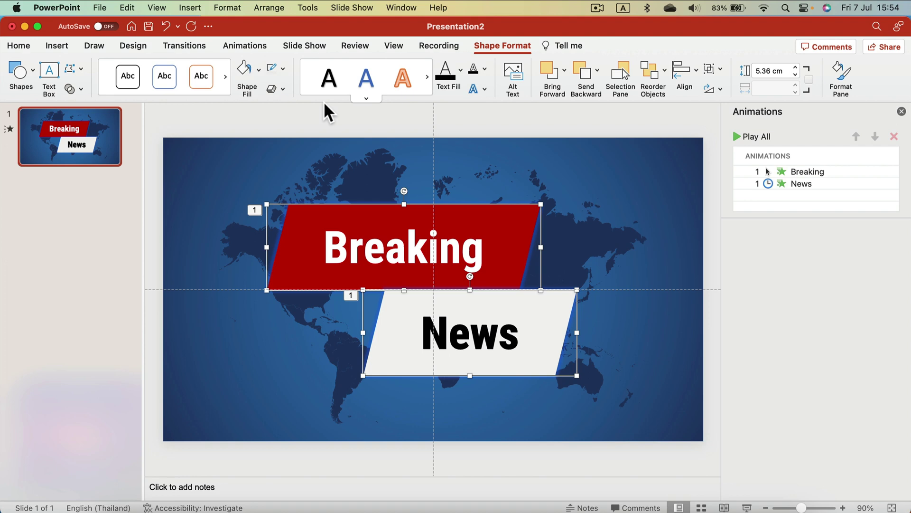
click(275, 88)
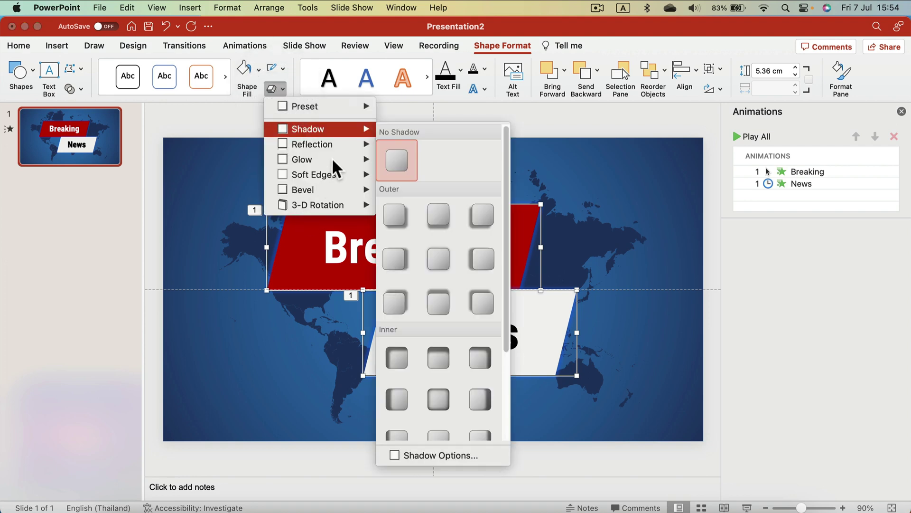
mouse_move(459, 409)
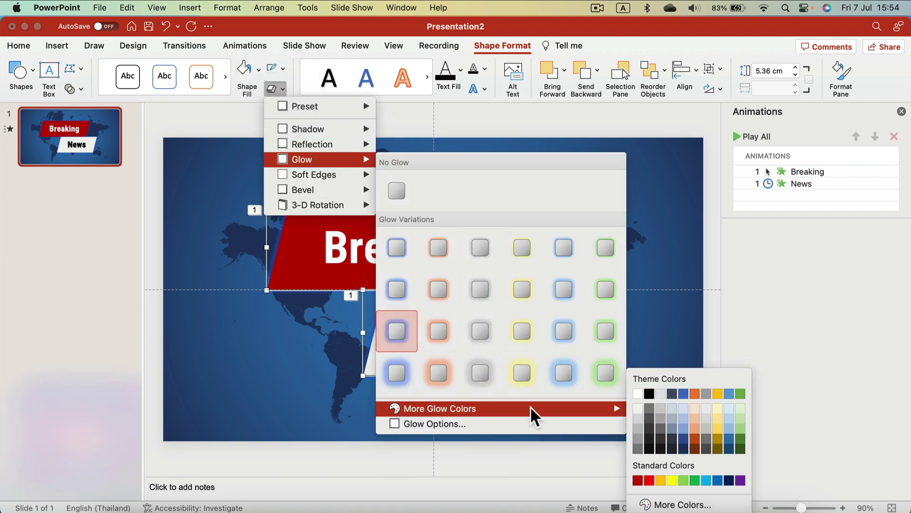
click(638, 393)
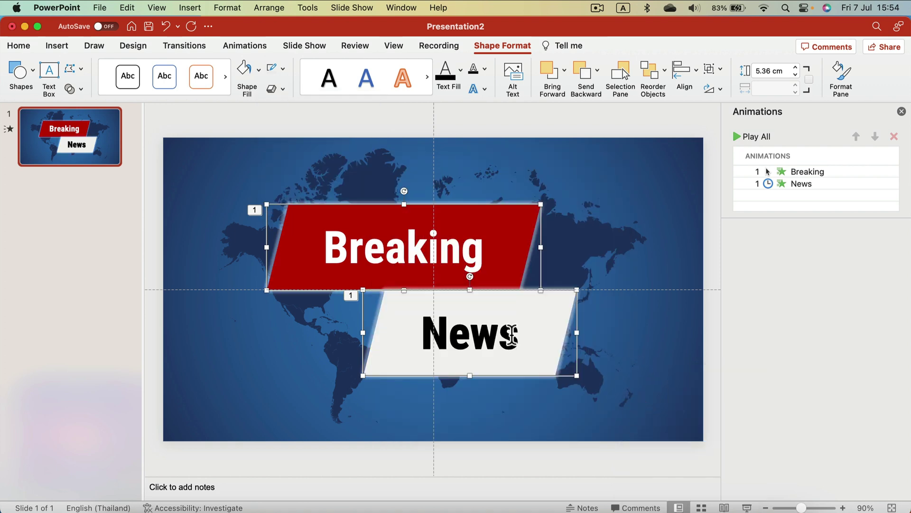
click(567, 113)
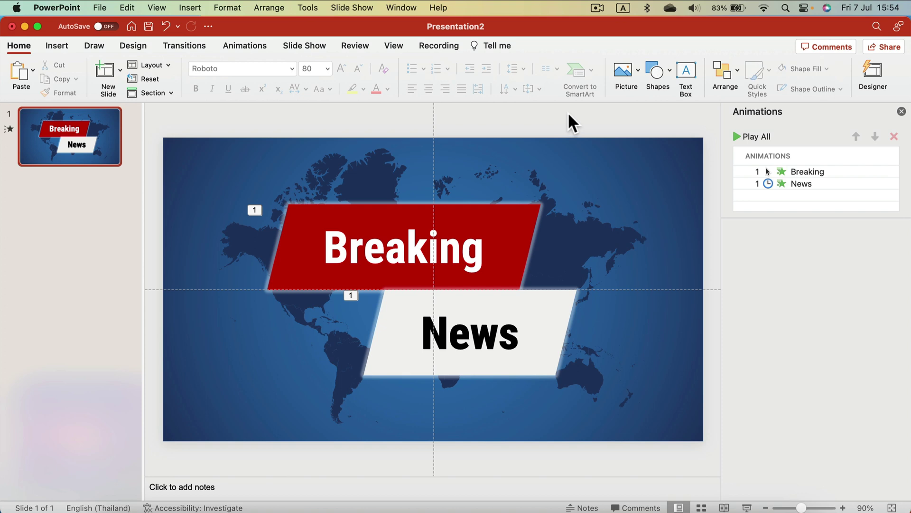
Bring the red Breaking banner forward so it sits above the News banner.
click(517, 227)
right_click(517, 222)
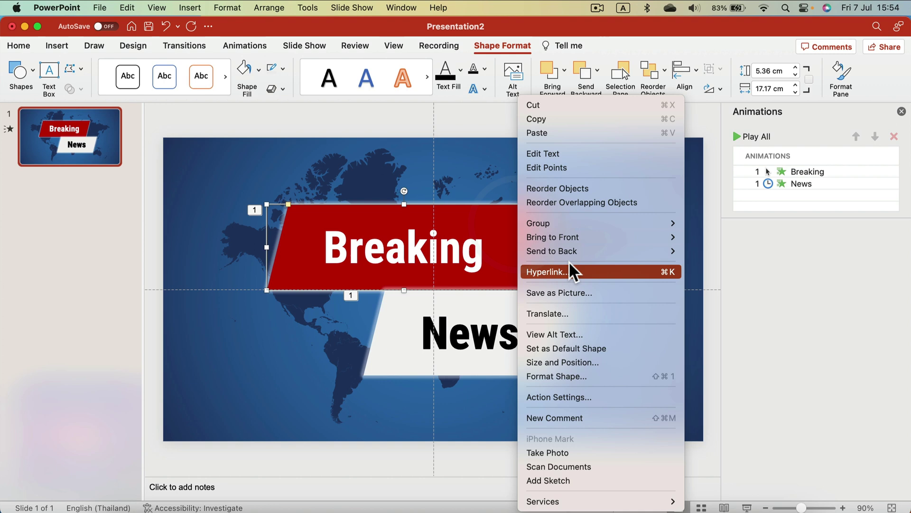
mouse_move(597, 232)
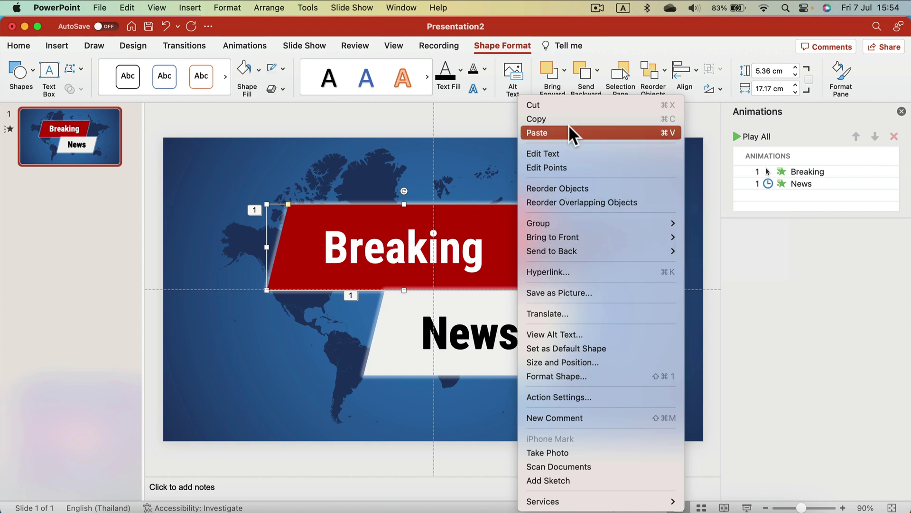
click(599, 51)
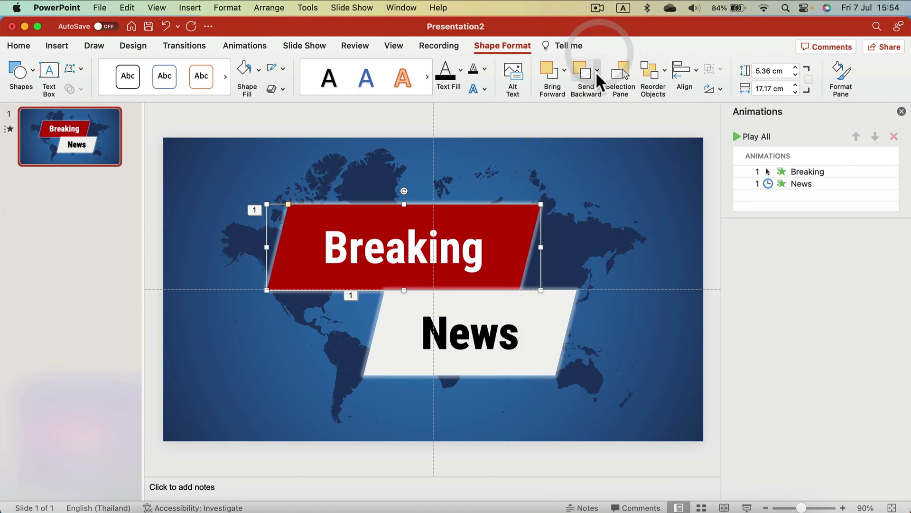
click(556, 74)
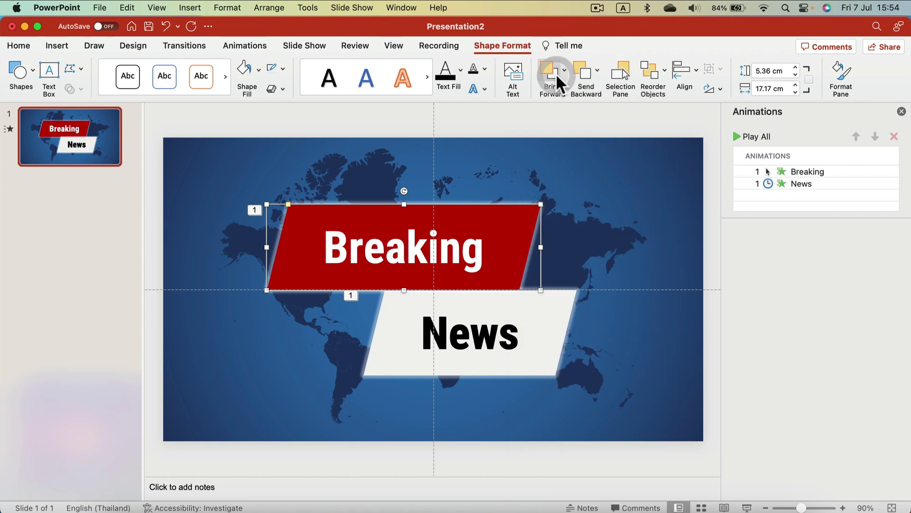
click(593, 121)
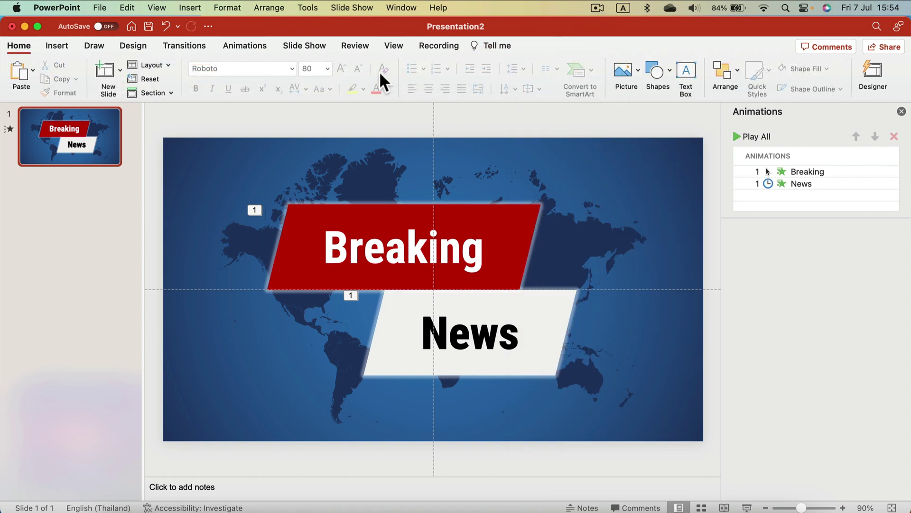
Play the slide show from the start, advance once to fly in Breaking, then end it.
click(325, 45)
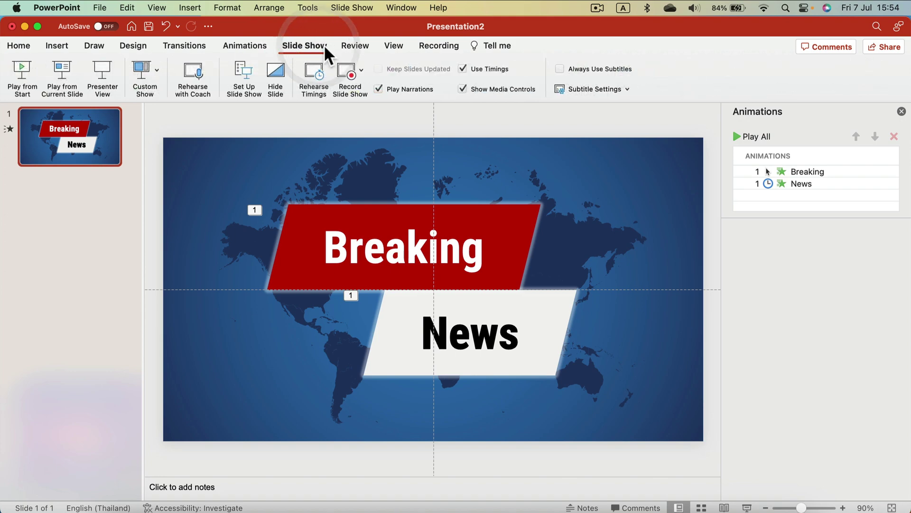
click(22, 69)
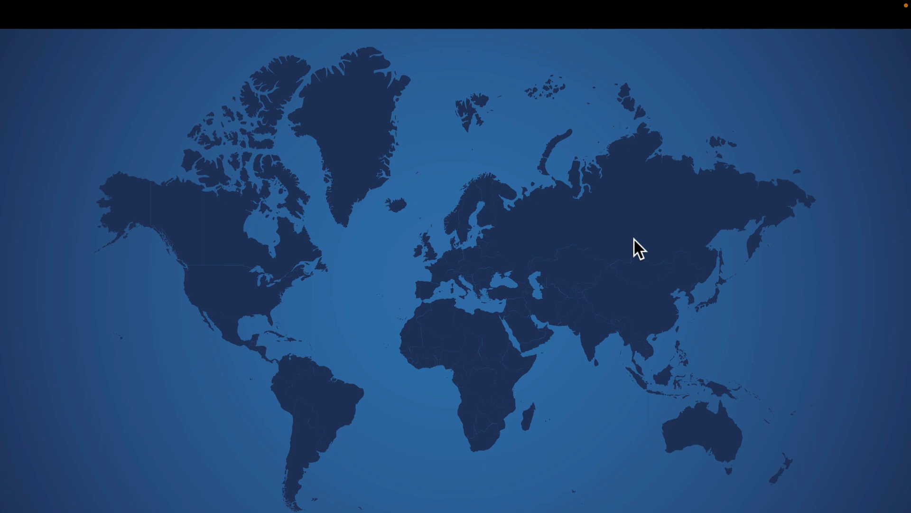
click(739, 169)
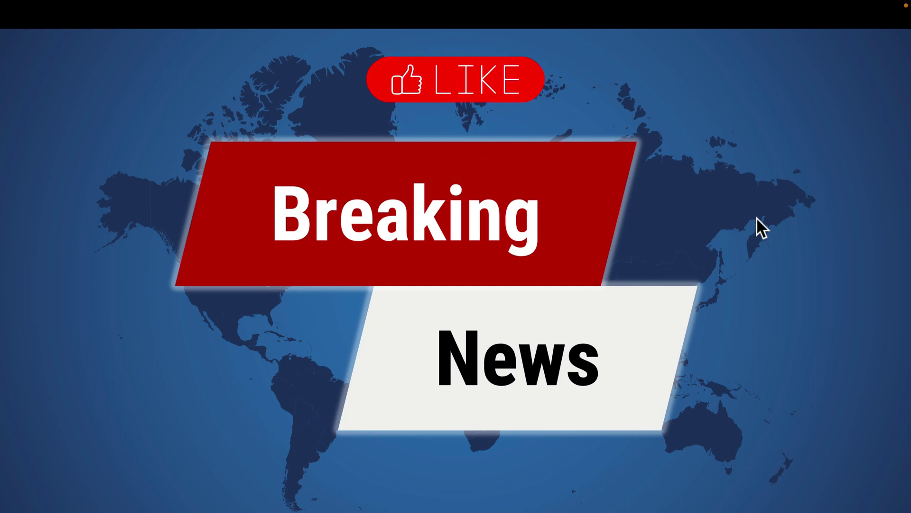
click(756, 218)
Set the Breaking banner's fly-in animation to start With Previous.
click(736, 219)
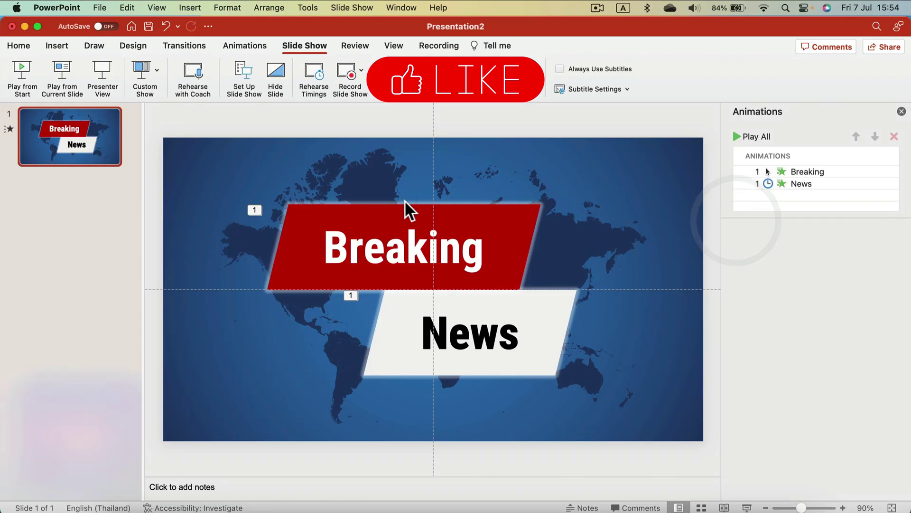
click(382, 223)
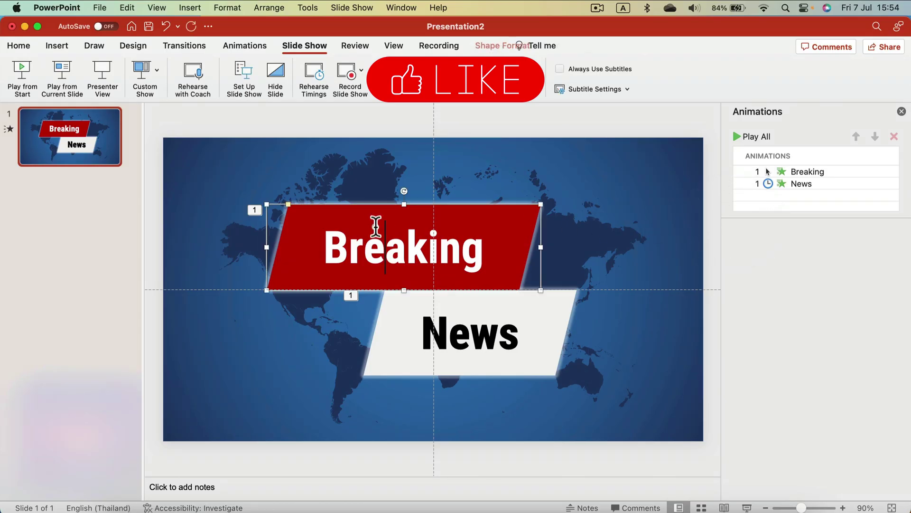
click(806, 173)
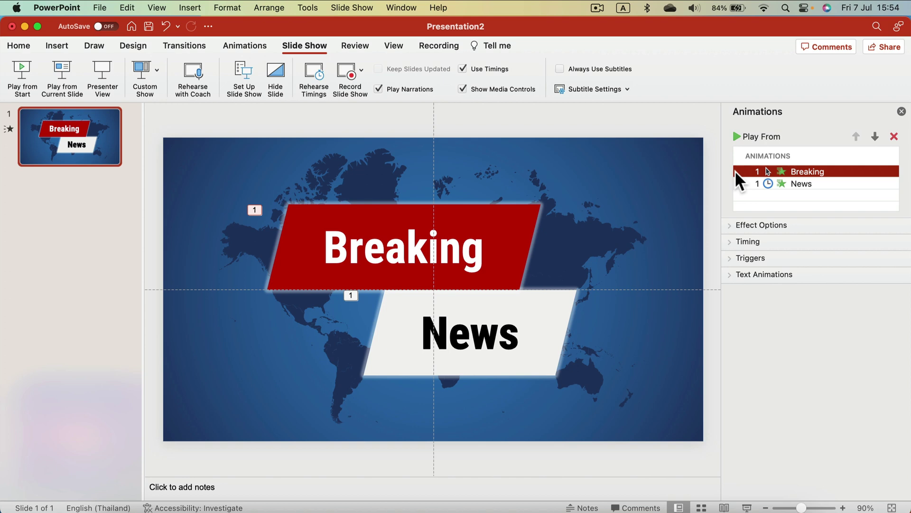
click(245, 47)
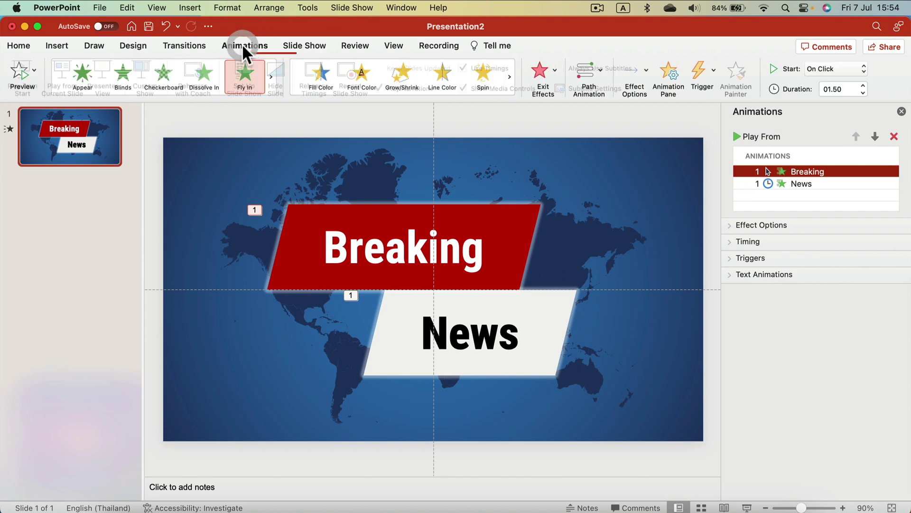
click(834, 70)
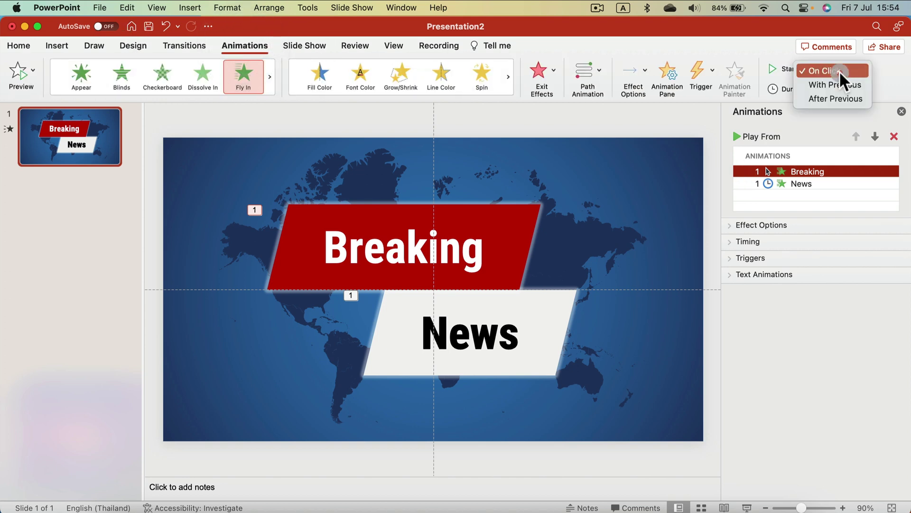
click(813, 85)
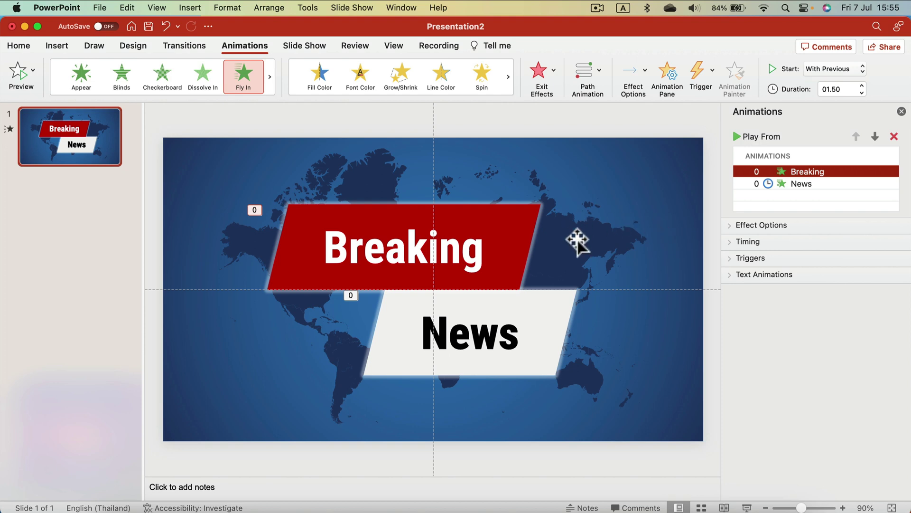
click(629, 129)
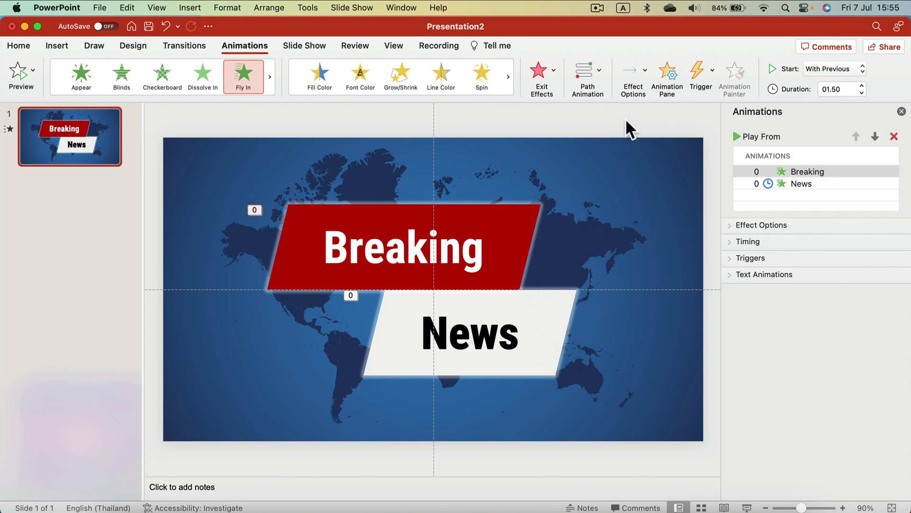
click(629, 130)
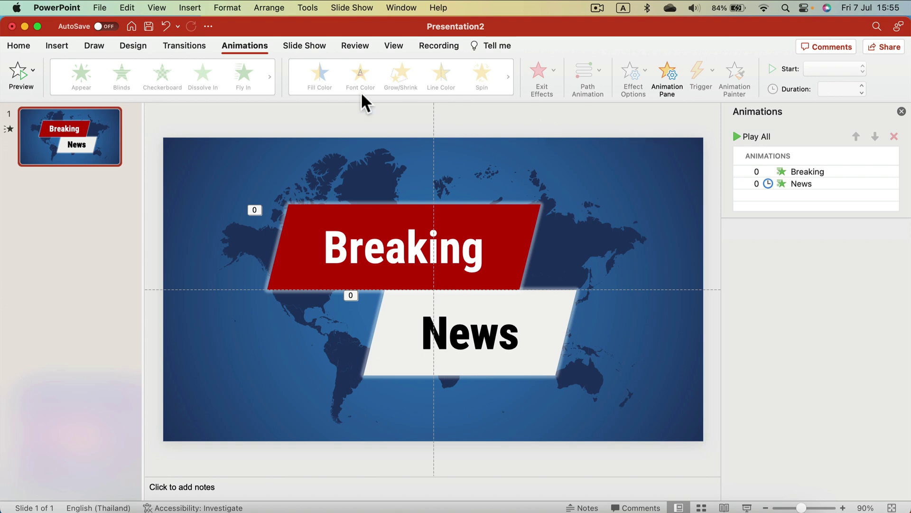
Start the slide show from the current slide to watch the banners fly in.
click(304, 47)
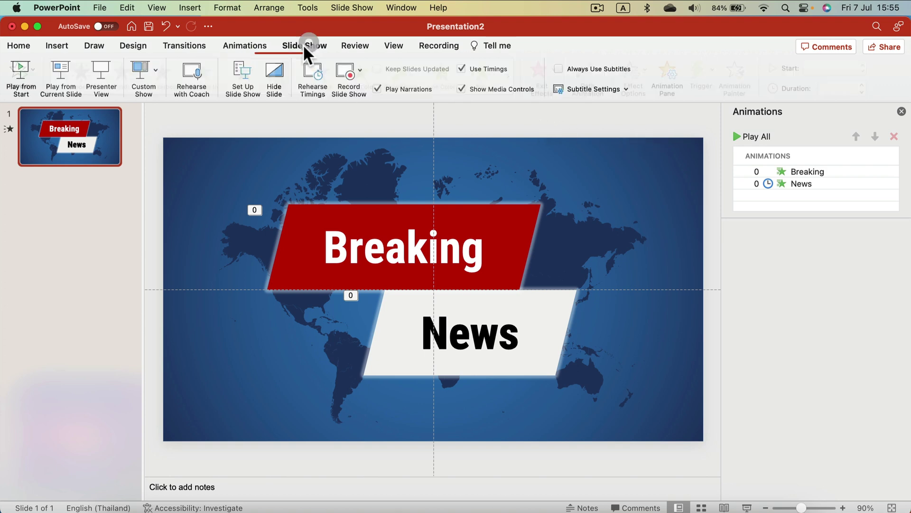
click(61, 72)
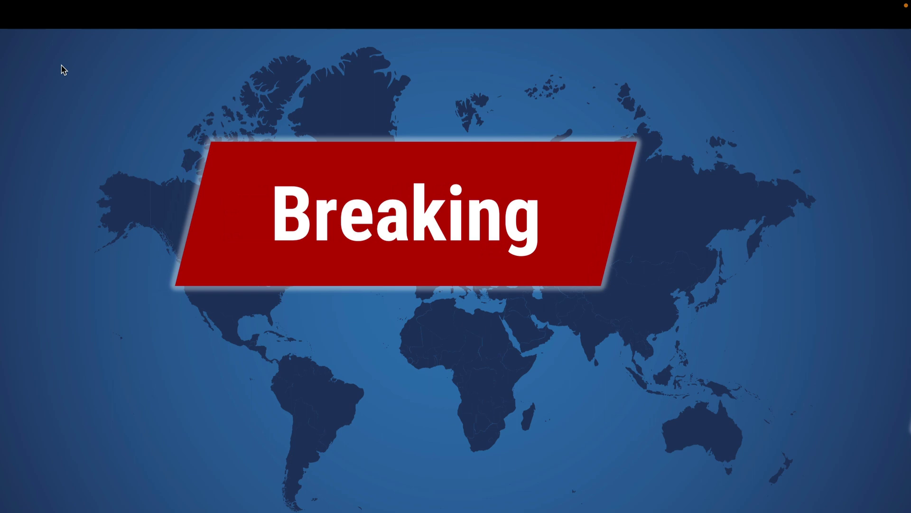